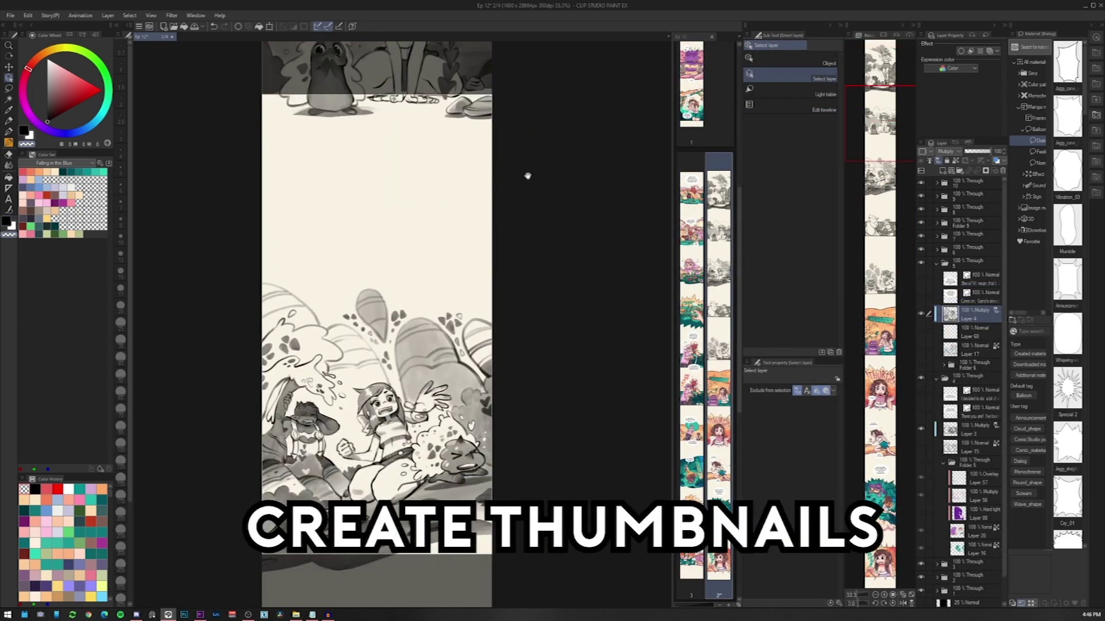
left_click_drag(527, 176, 516, 83)
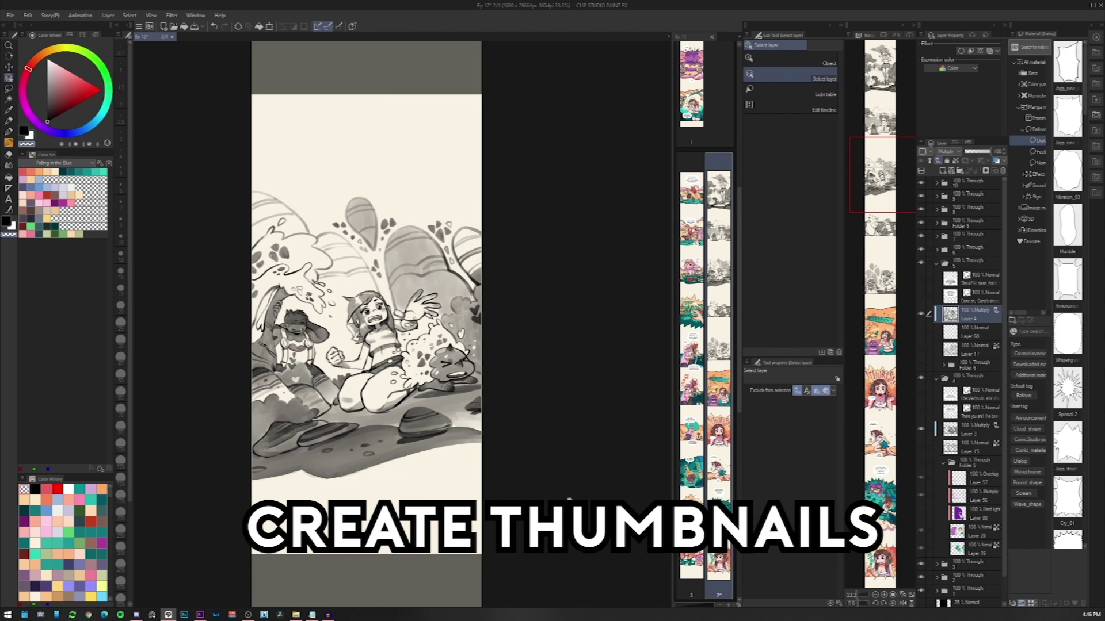
left_click_drag(567, 498, 525, 113)
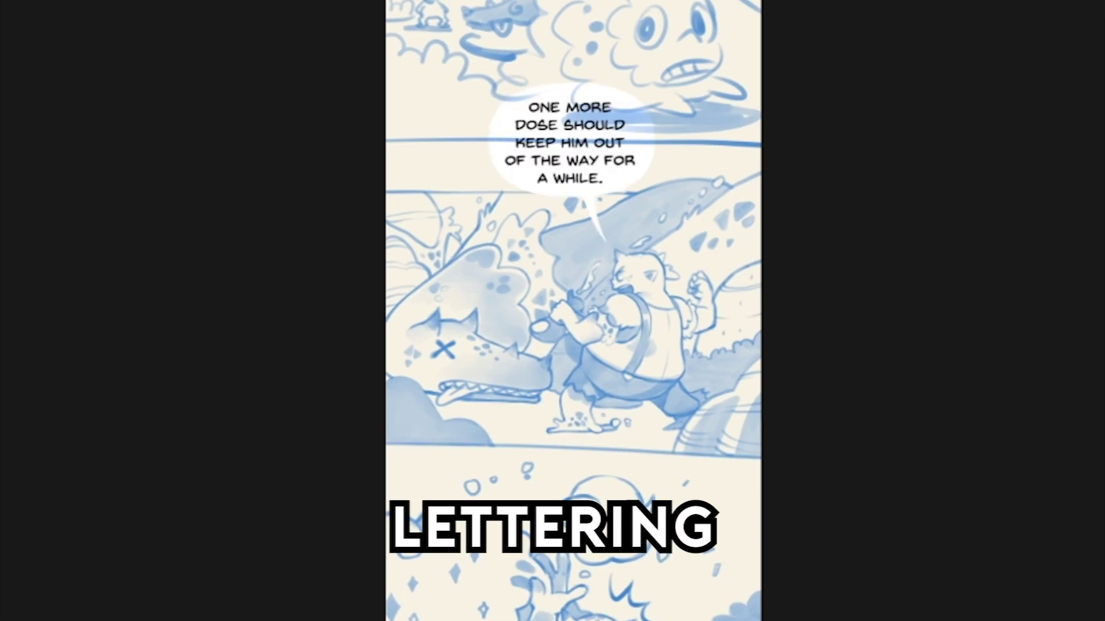
key("z")
left_click_drag(580, 146, 607, 143)
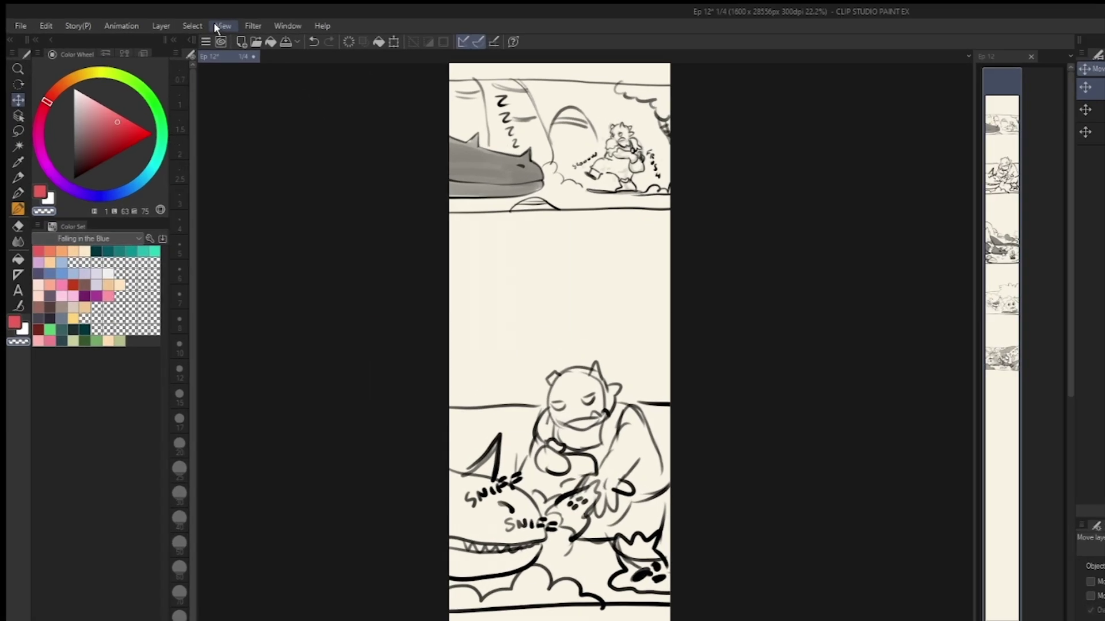
- Turn on the webtoon on-screen area and check the rough comic panels through its frame
left_click(151, 16)
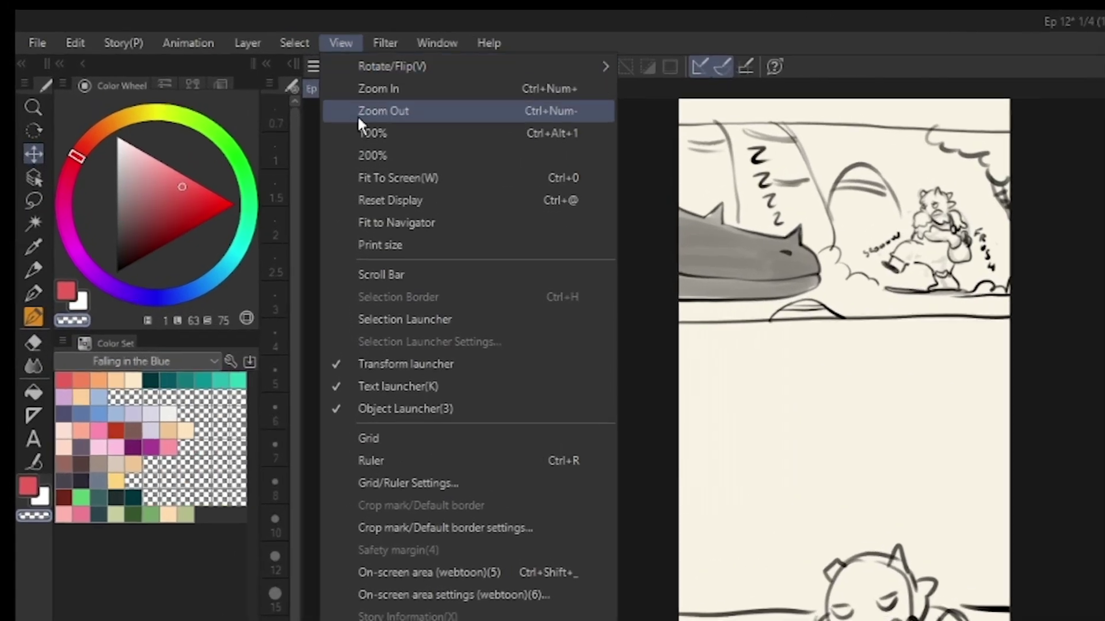
left_click(474, 572)
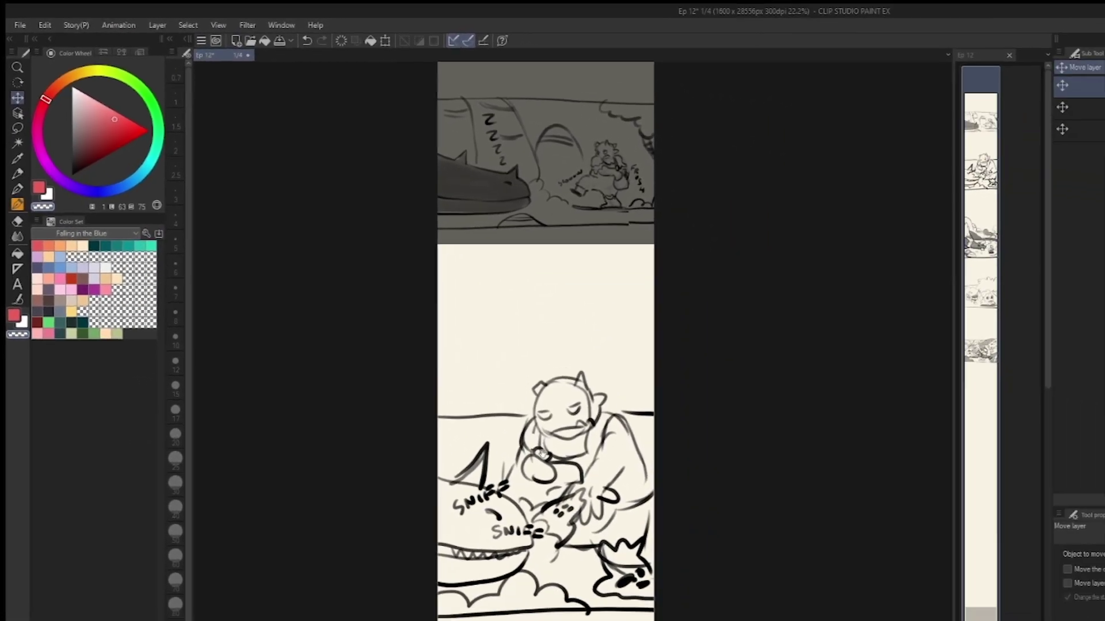
left_click_drag(540, 454, 513, 399)
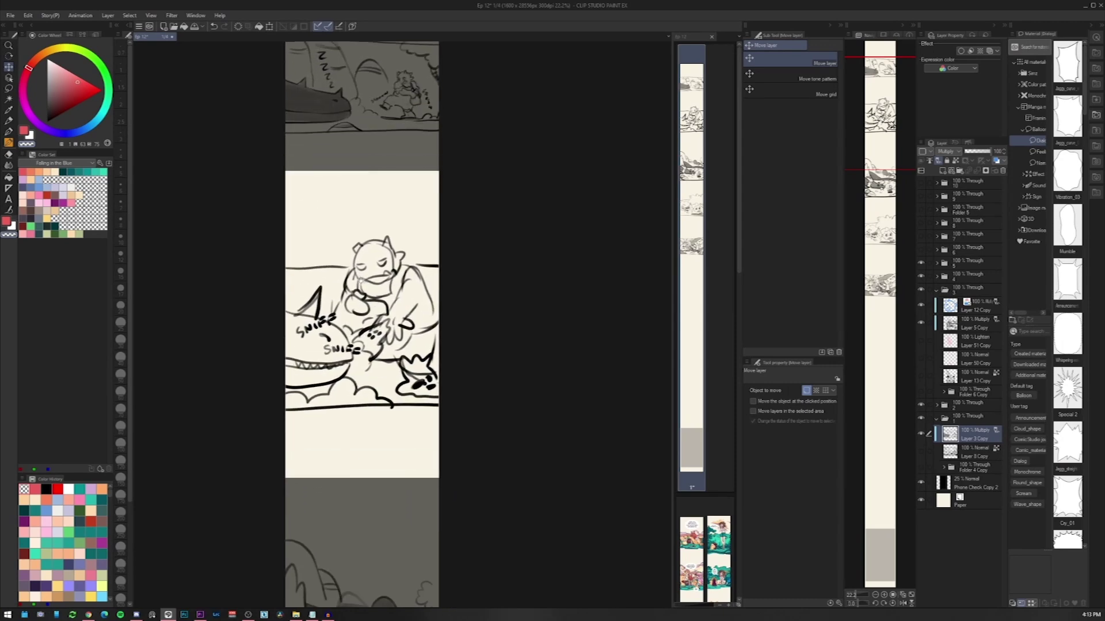
scroll(346, 322, "down", 6)
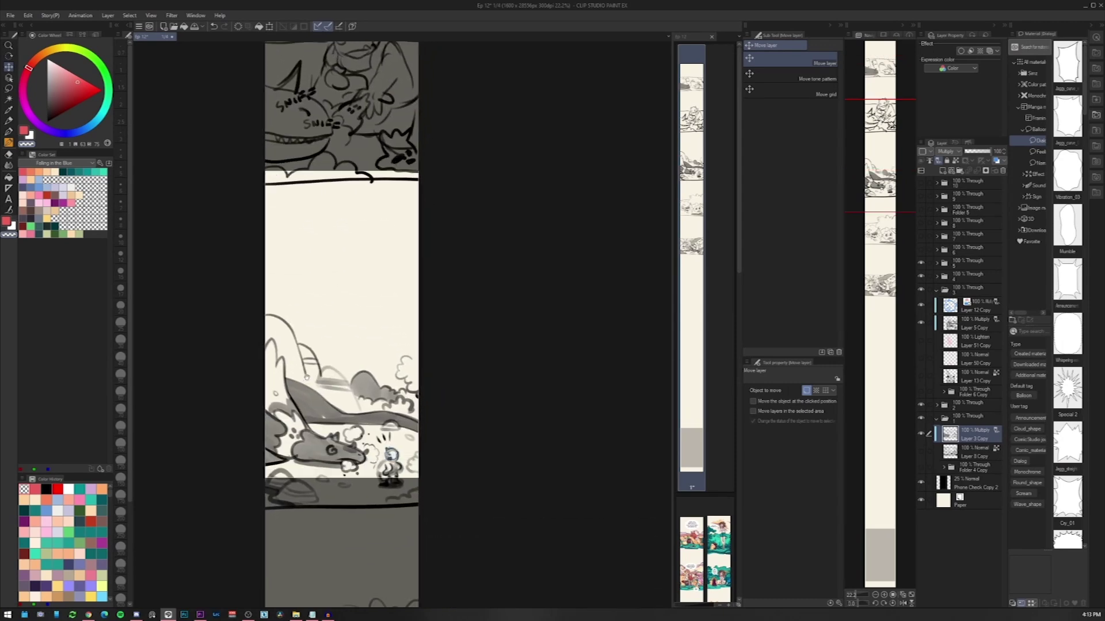
left_click_drag(299, 306, 297, 558)
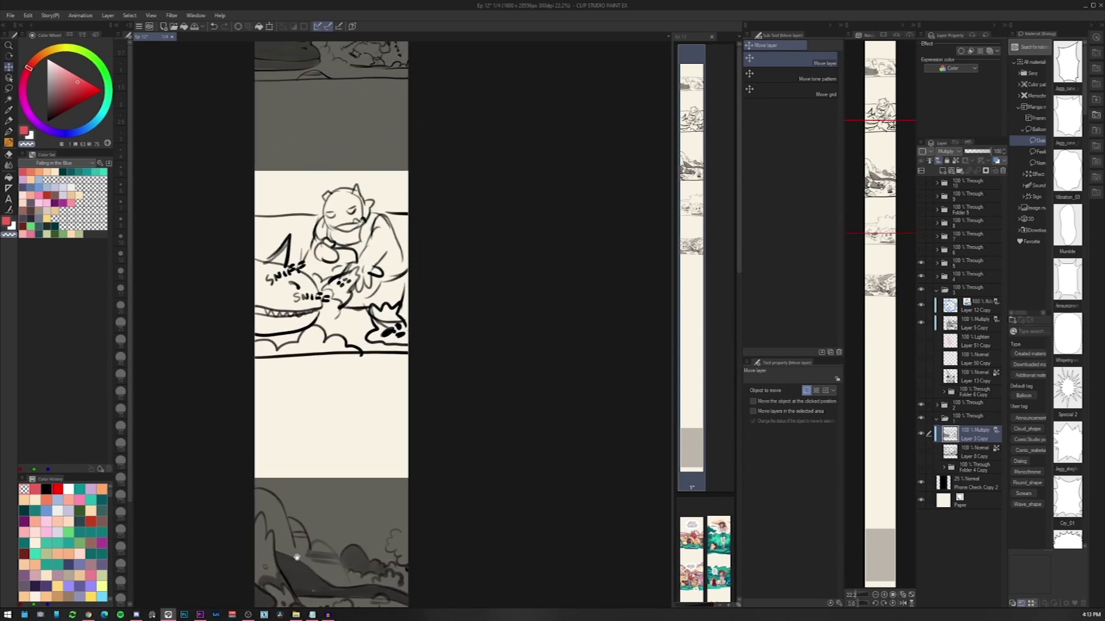
left_click_drag(322, 308, 326, 375)
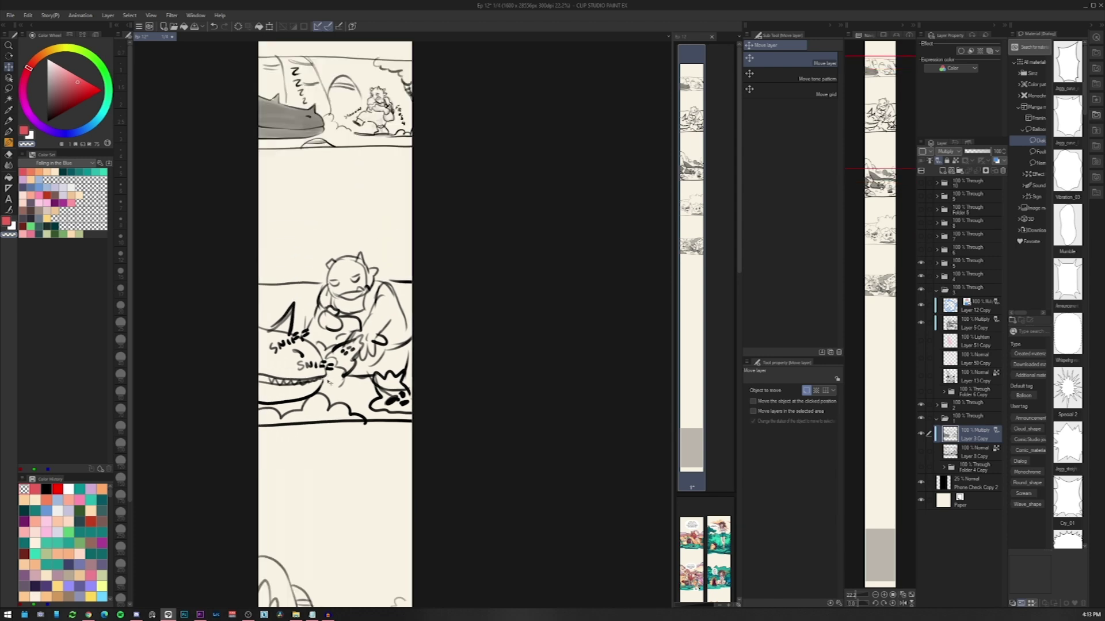
left_click_drag(329, 382, 339, 383)
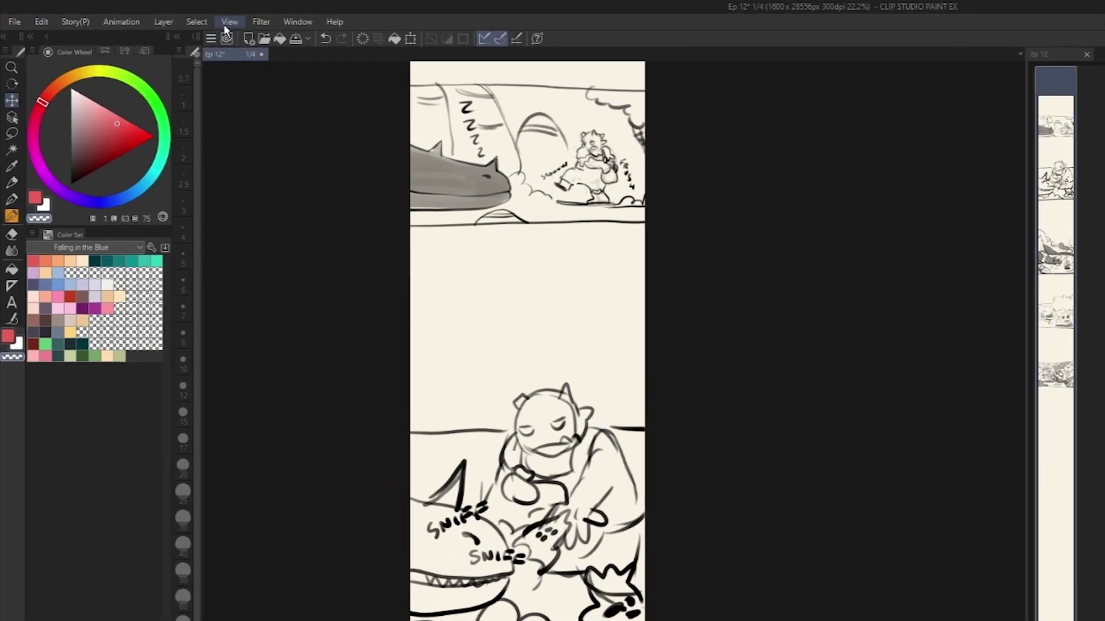
- Set the height of the webtoon on-screen area to 3 in its settings
left_click(149, 17)
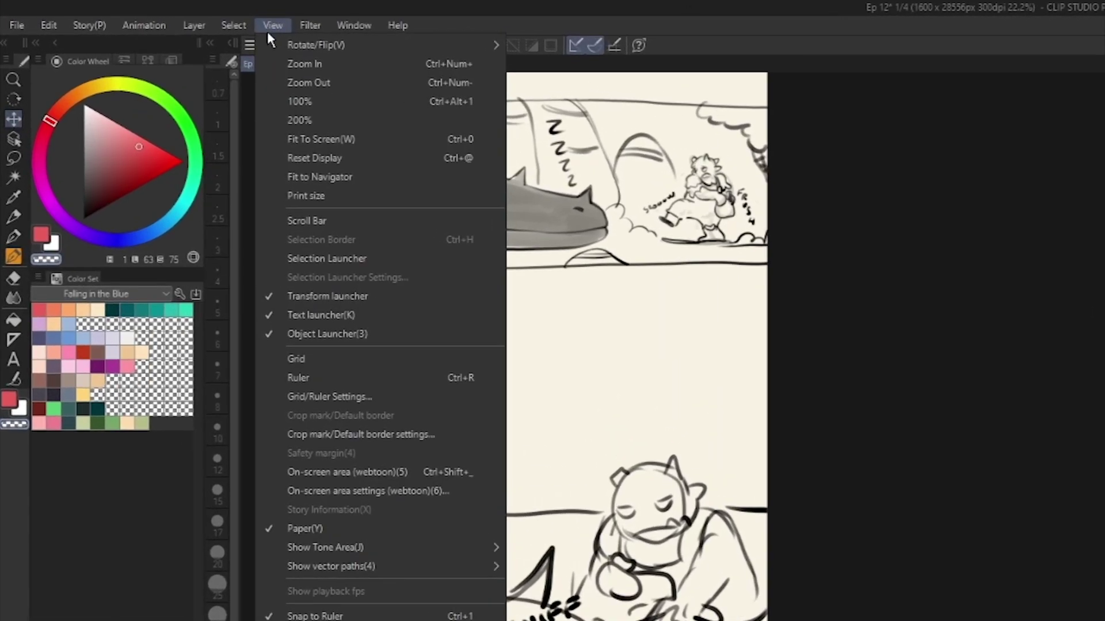
left_click(396, 491)
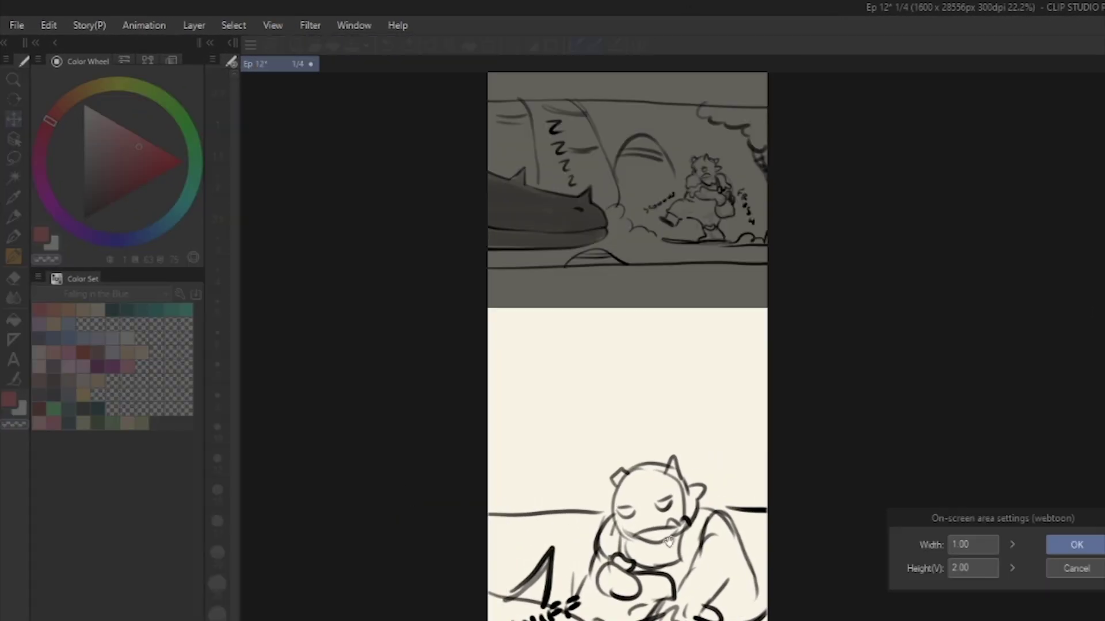
left_click_drag(988, 568, 895, 563)
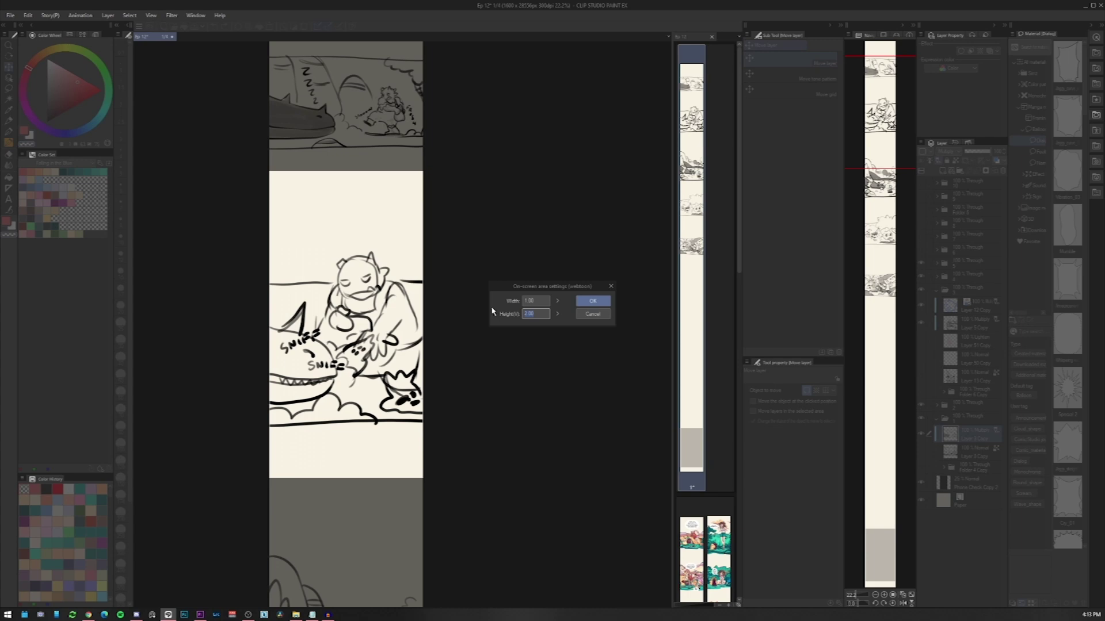
type("3")
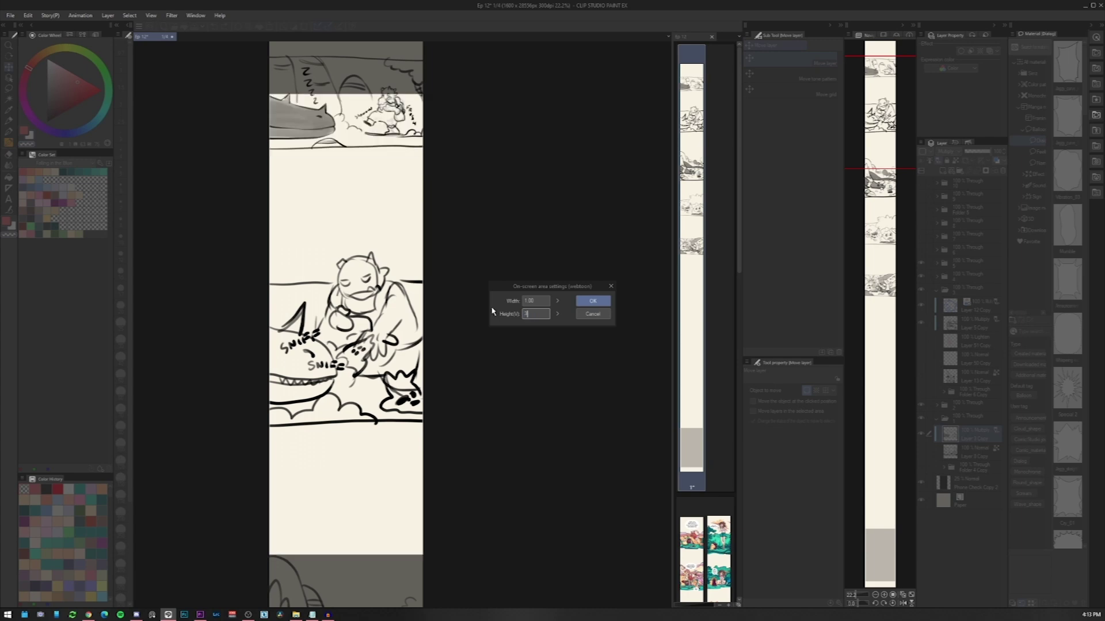
key("Return")
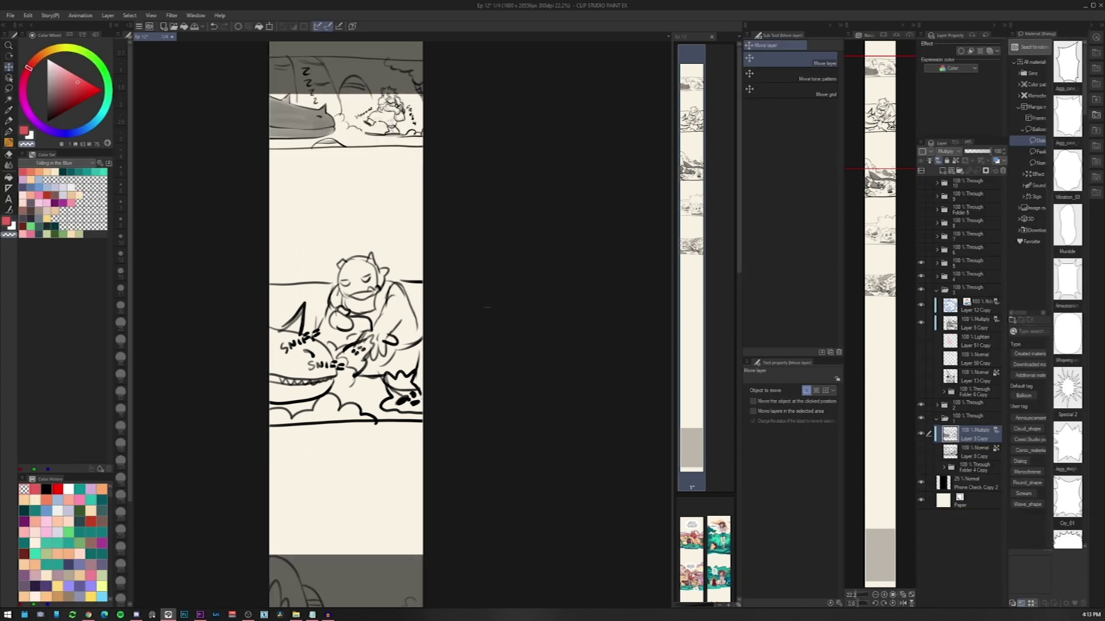
scroll(488, 345, "up", 1)
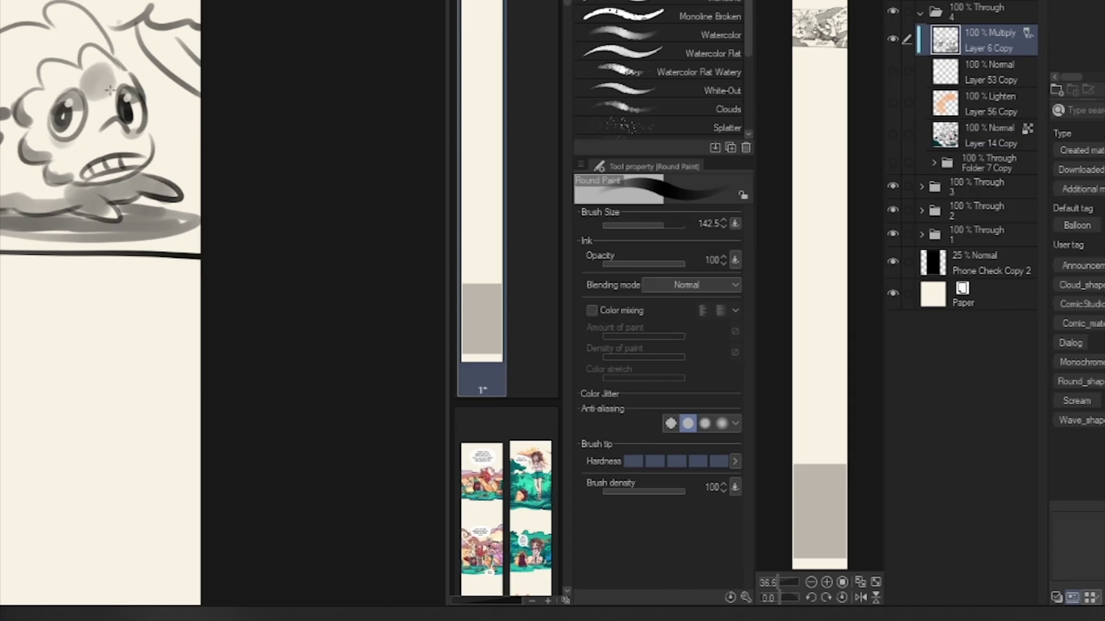
left_click(633, 492)
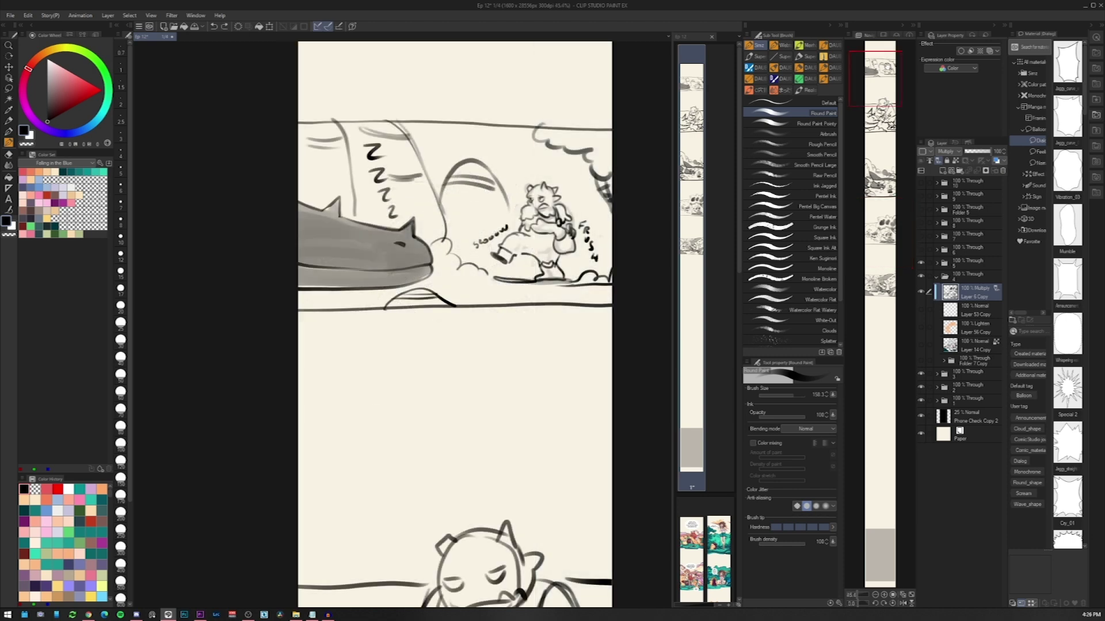
left_click_drag(889, 80, 896, 273)
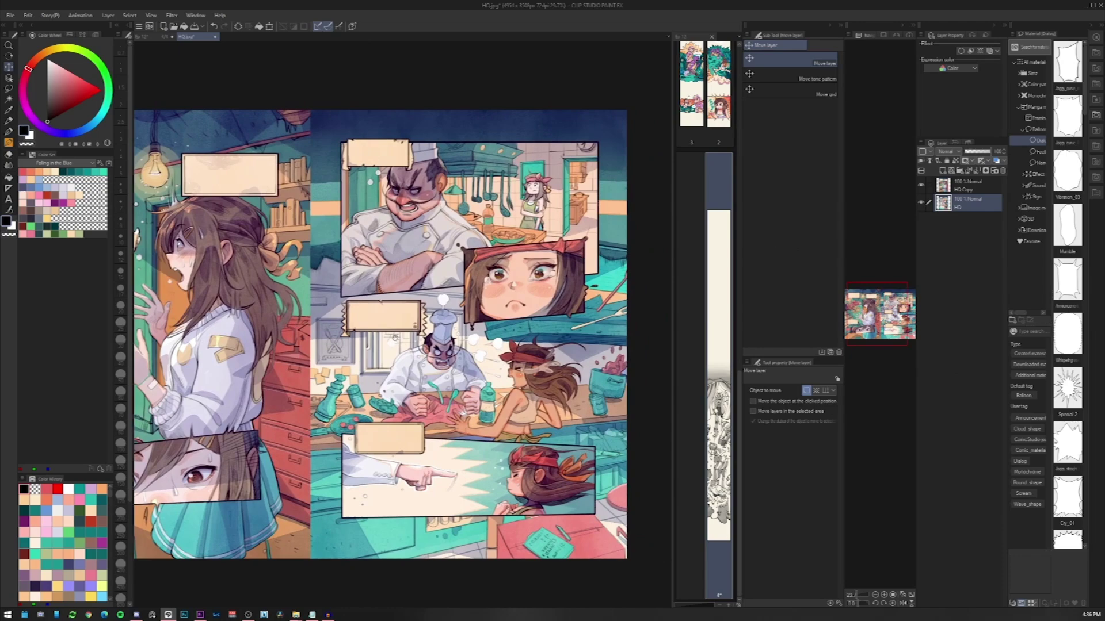
left_click_drag(395, 339, 558, 342)
left_click_drag(396, 301, 140, 189)
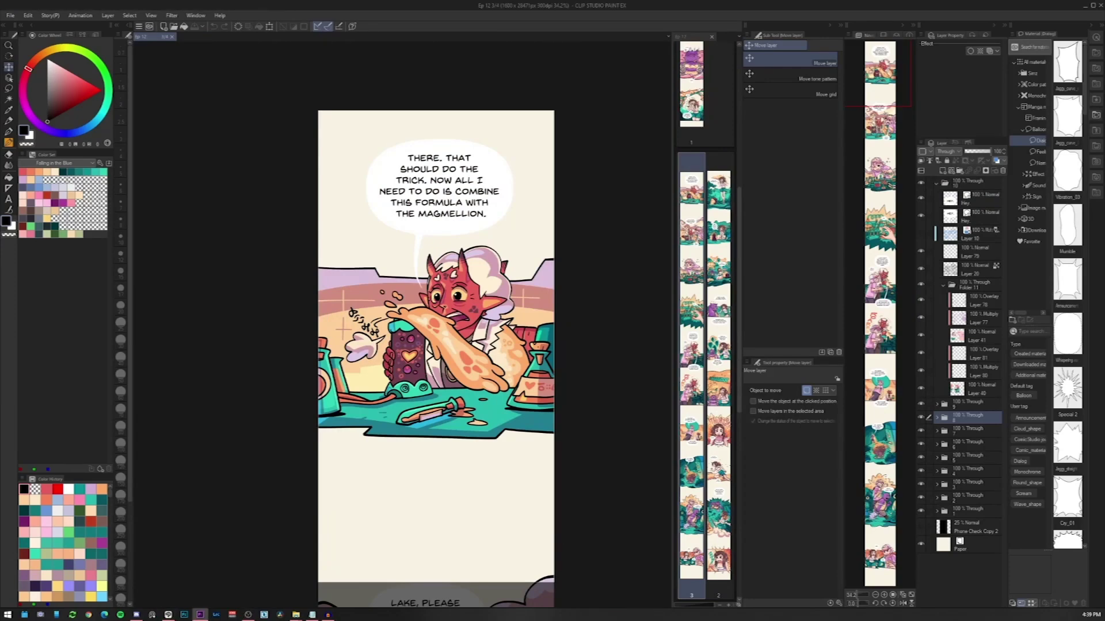
- Review the episode's coloured panel, sketches and shaded thumbnails one by one through the on-screen area frame
left_click(268, 371)
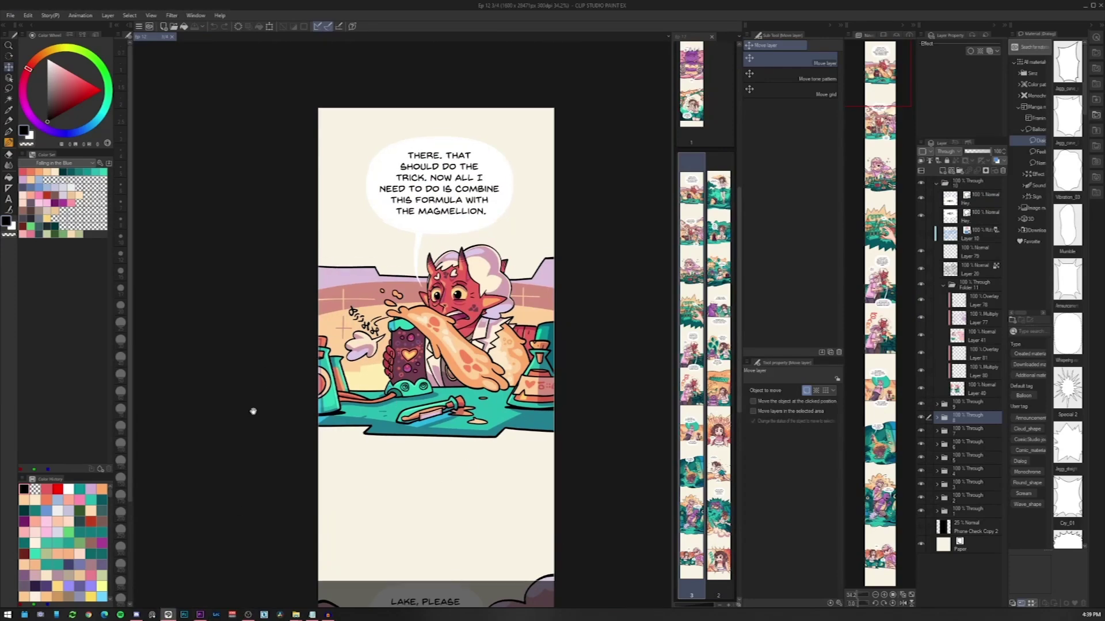
left_click_drag(253, 411, 195, 68)
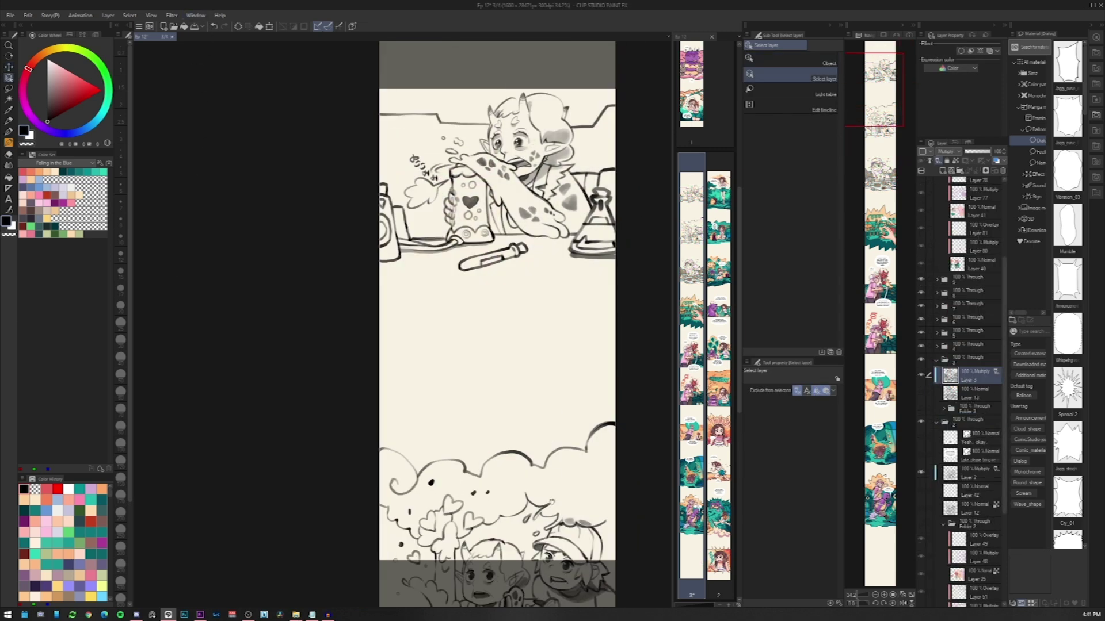
scroll(476, 322, "down", 5)
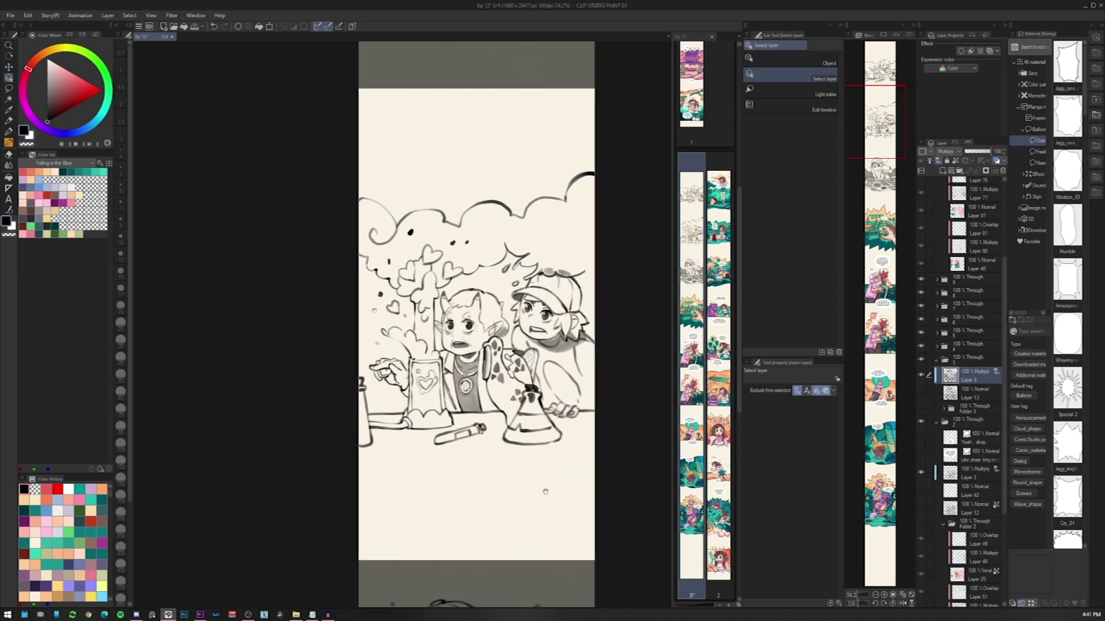
left_click_drag(545, 492, 525, 69)
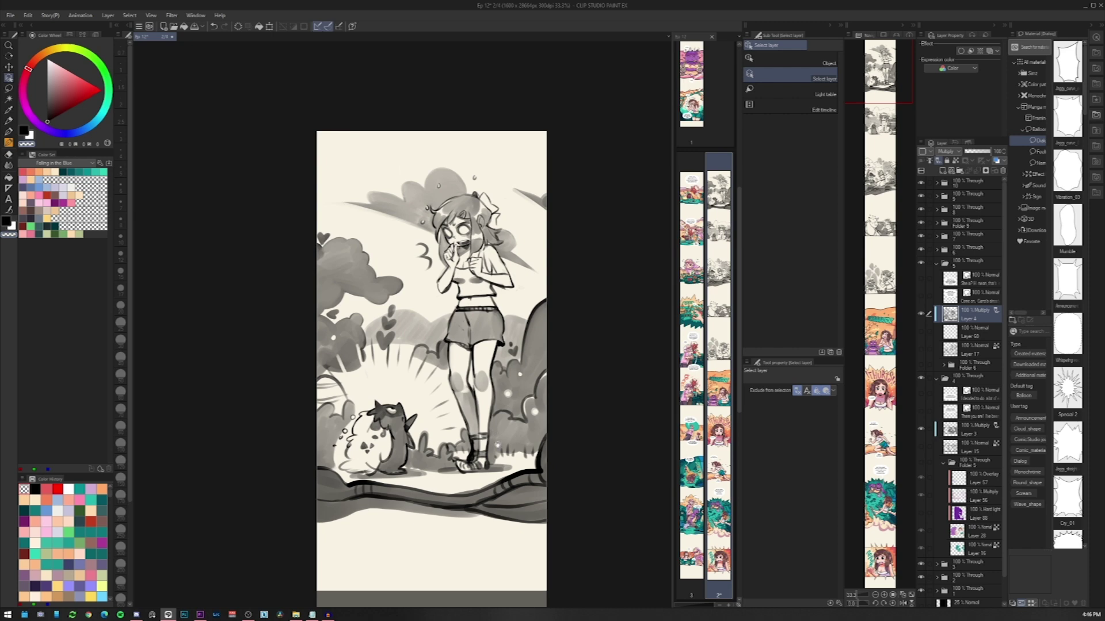
scroll(497, 432, "down", 1)
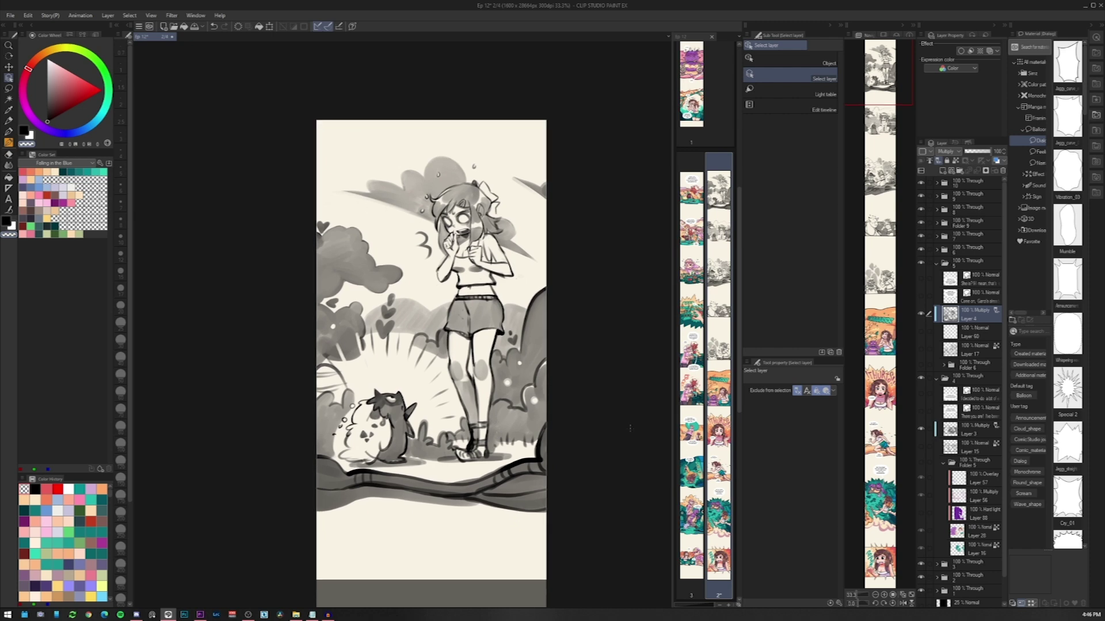
left_click_drag(610, 469, 564, 173)
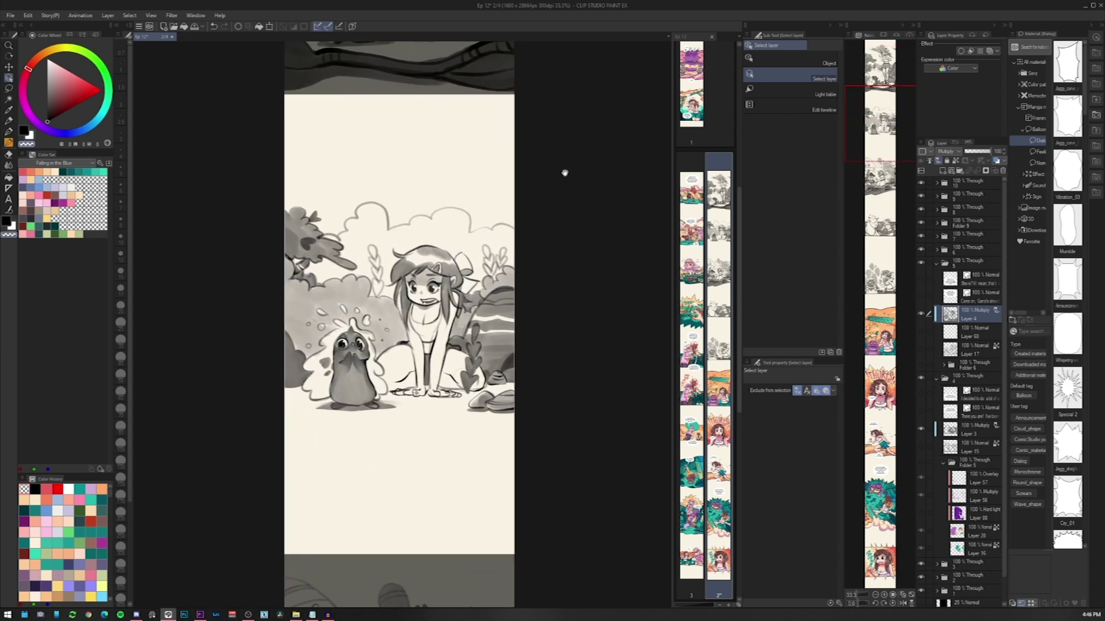
left_click_drag(550, 471, 516, 84)
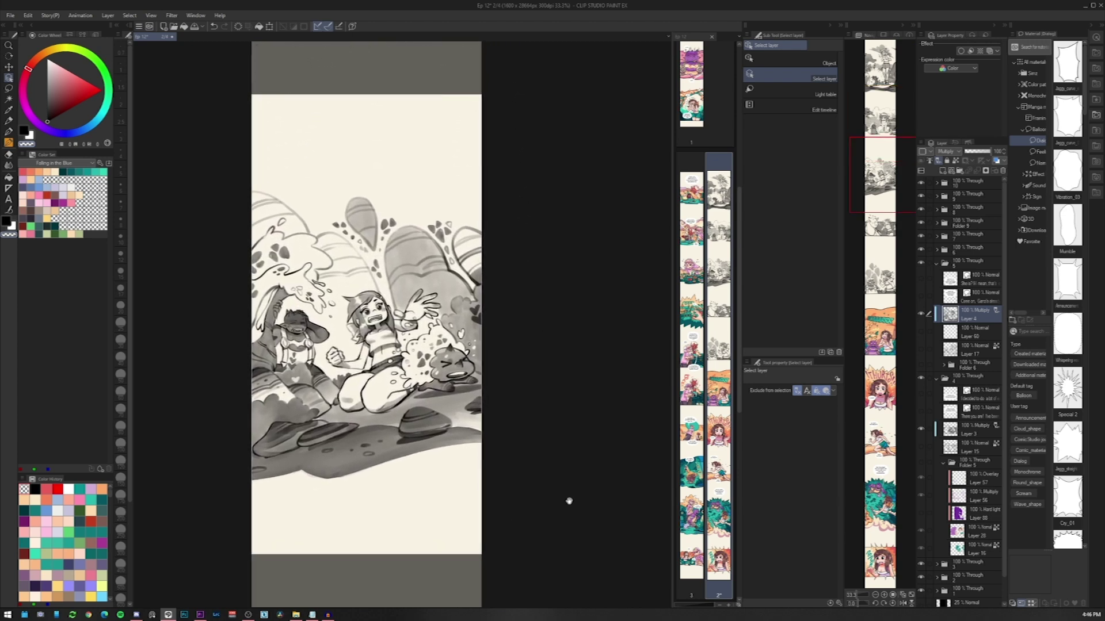
left_click_drag(569, 501, 528, 108)
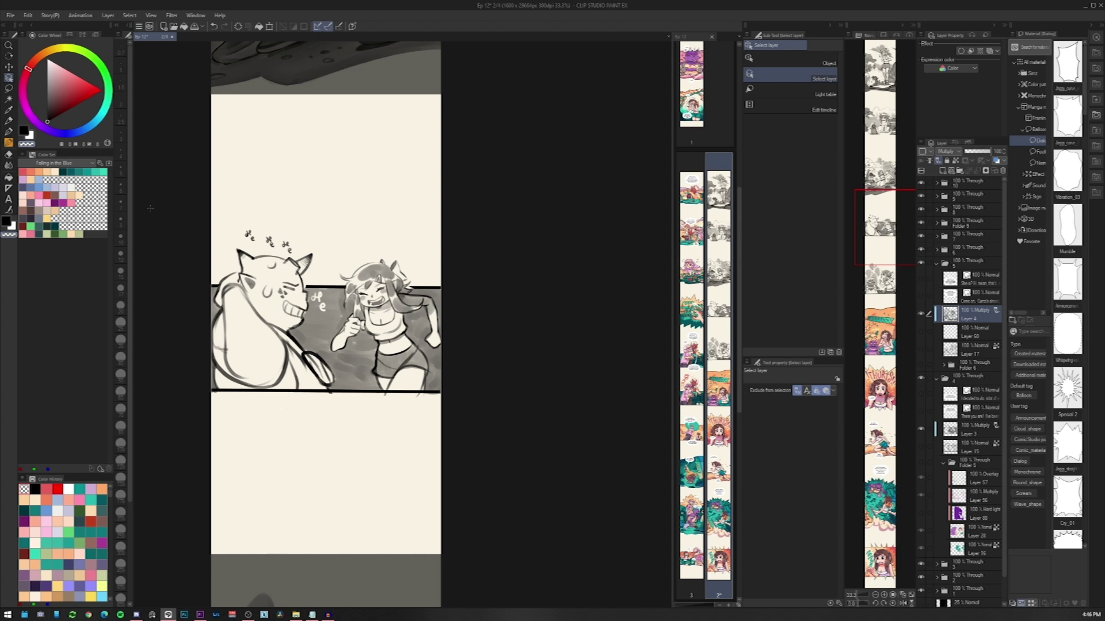
left_click_drag(392, 506, 384, 202)
left_click_drag(402, 365, 395, 315)
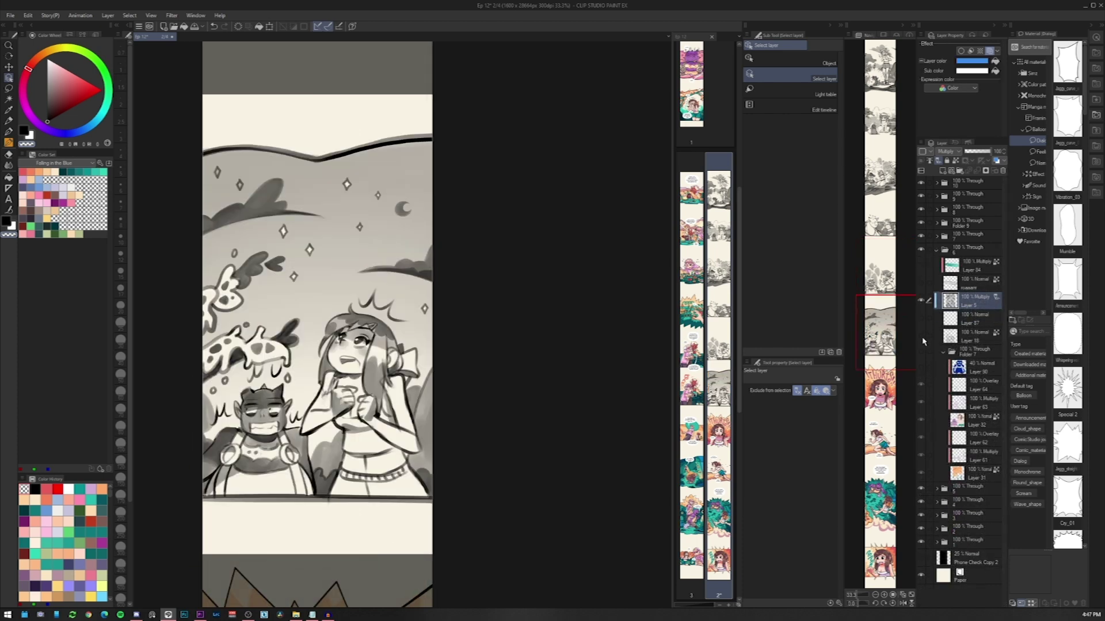
- Tint the night-sky panel's sketch blue, then hide it and show the panel's line art, colour folder and top Multiply layer
key("ctrl+b")
left_click(921, 338)
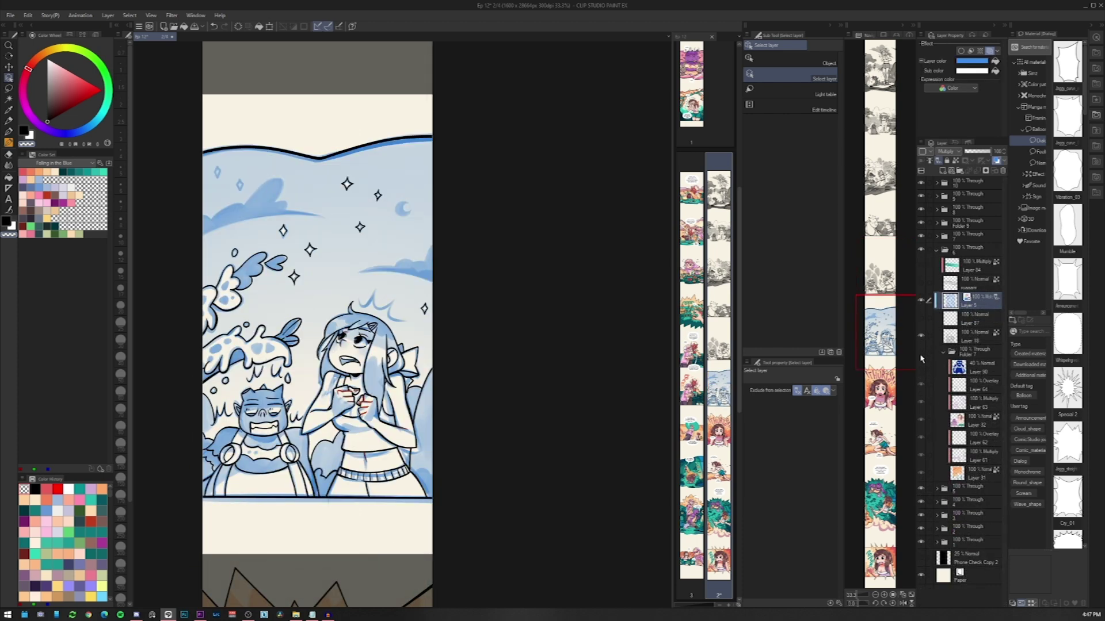
left_click(921, 355)
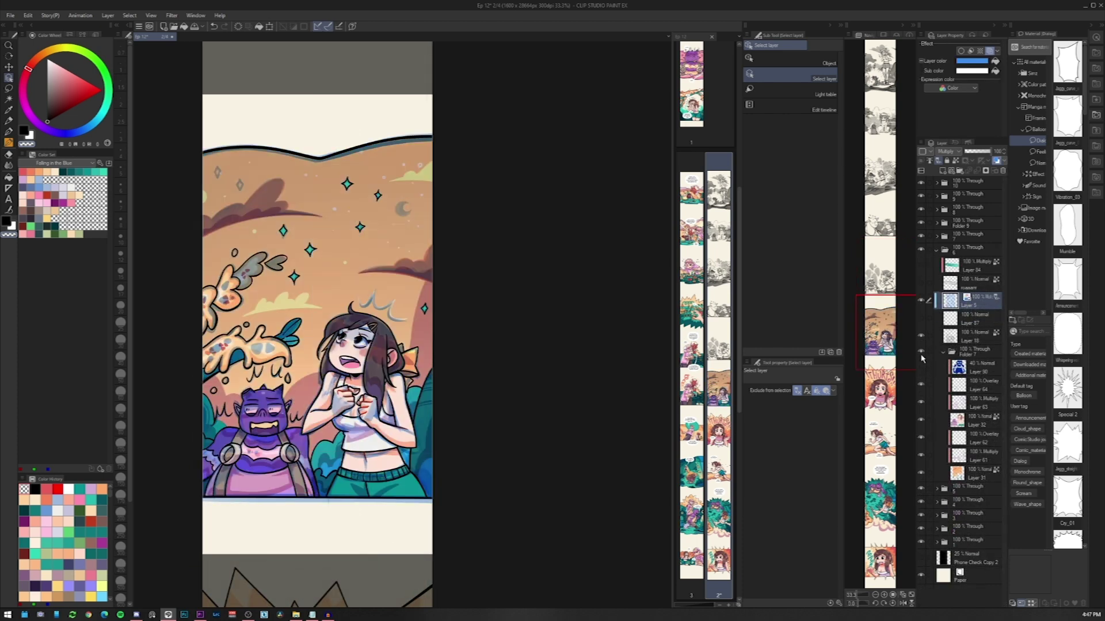
left_click(921, 301)
left_click(921, 267)
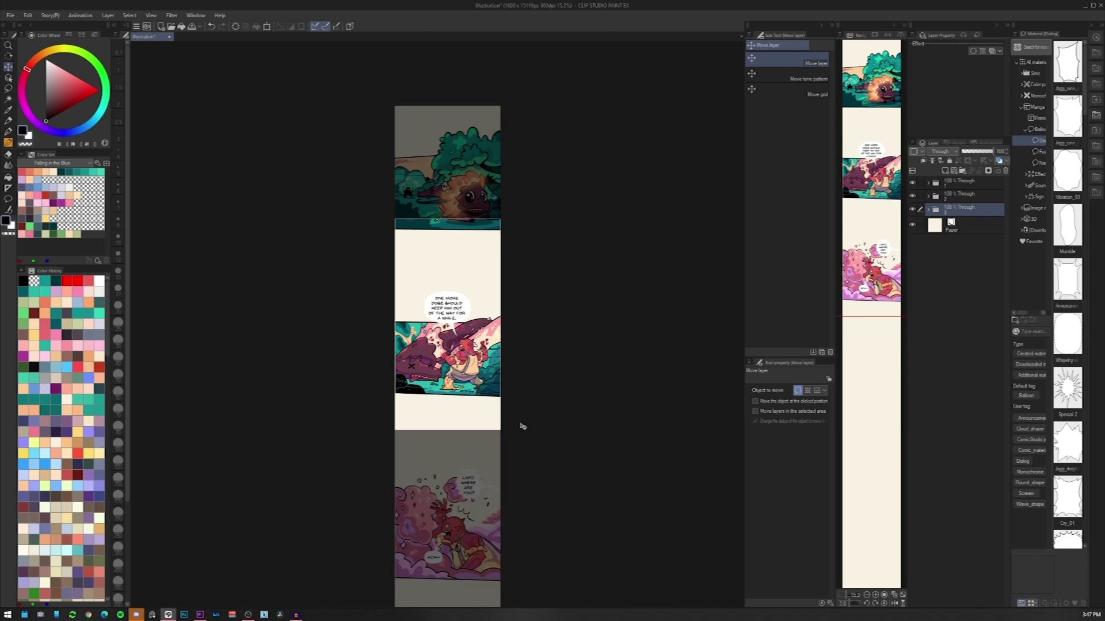
- Shift the second panel with its speech balloon and the first panel slightly down the webtoon strip
left_click_drag(537, 365, 533, 483)
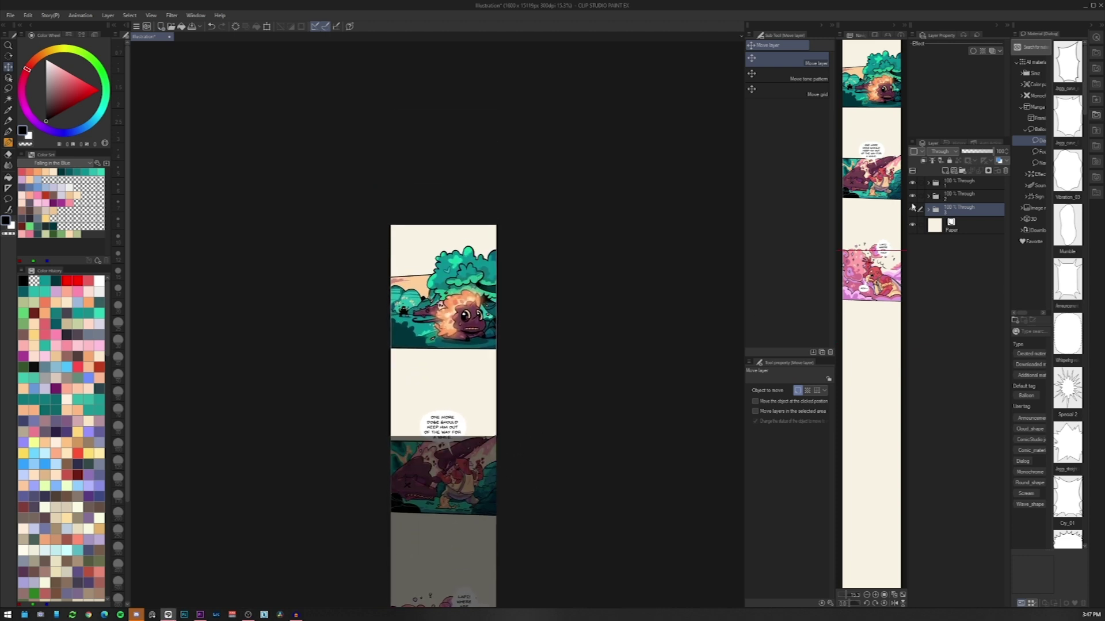
left_click_drag(460, 410, 461, 436)
left_click(953, 186)
left_click_drag(462, 270, 466, 286)
- Shift the third, pink panel down the strip to adjust its spacing, and select the first panel's folder
left_click_drag(535, 406, 534, 193)
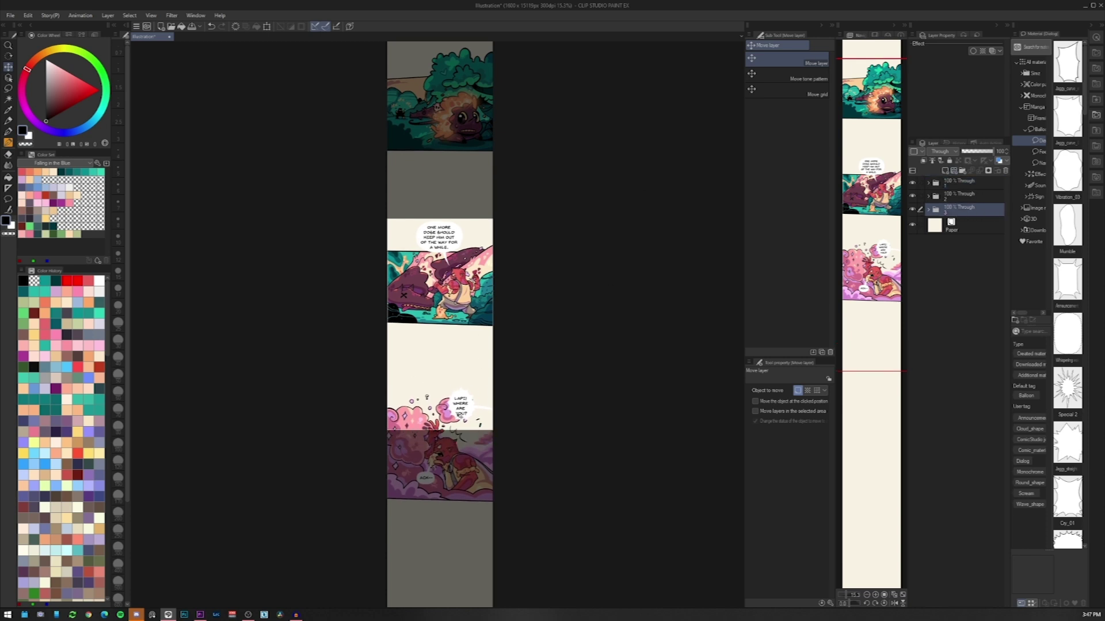
left_click_drag(460, 415, 460, 435)
mouse_move(504, 321)
left_mouse_down()
mouse_move(499, 374)
mouse_move(496, 314)
left_mouse_up()
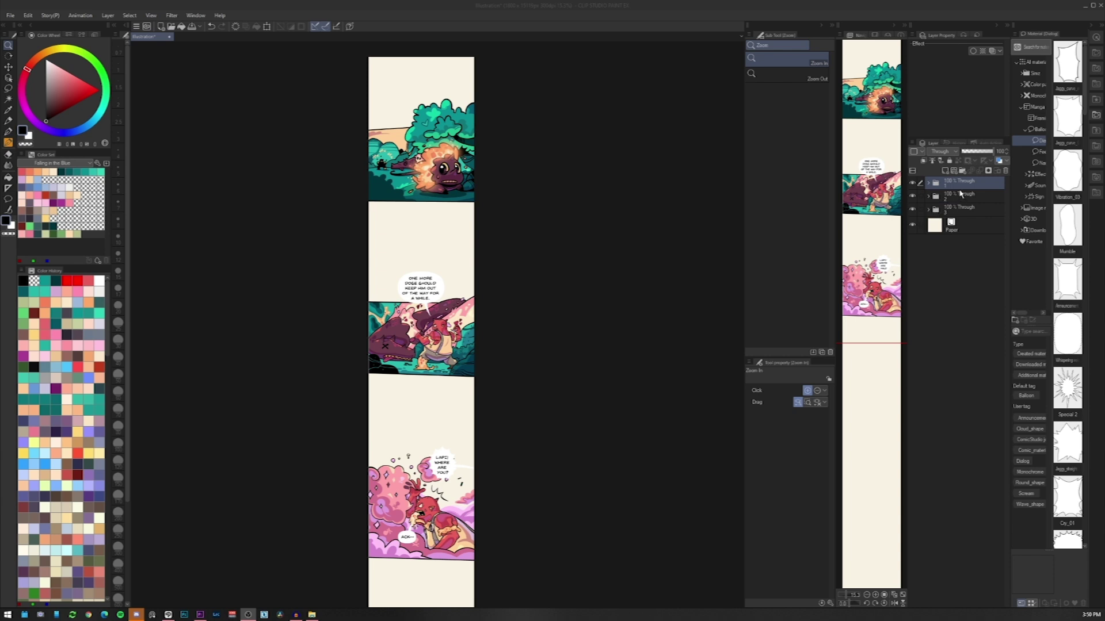
left_click(959, 188)
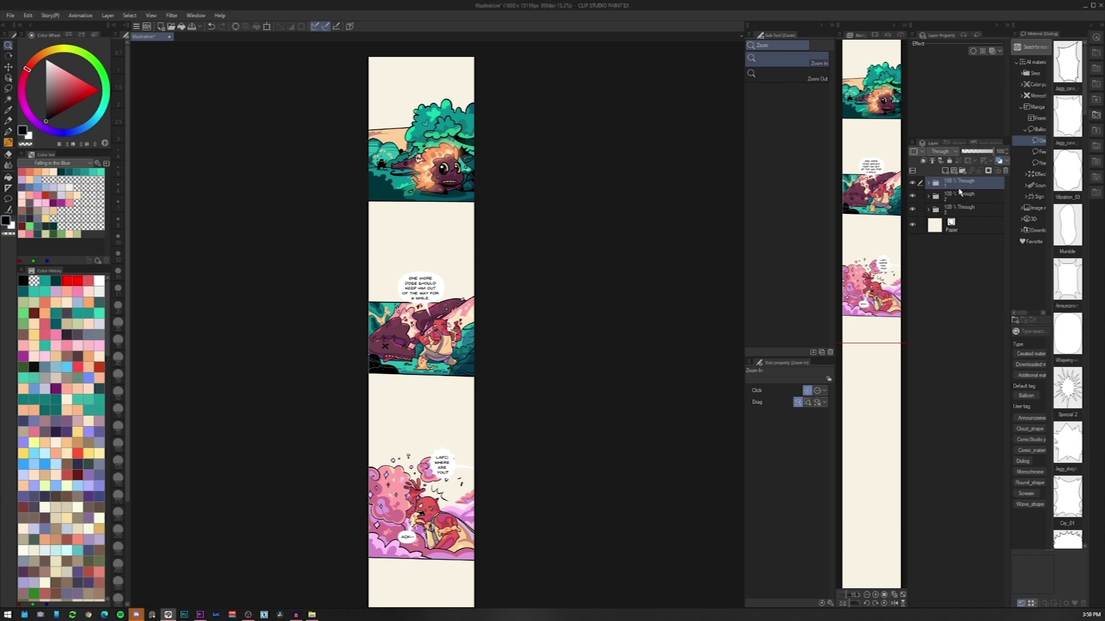
- Move the first and second coloured panels slightly down the strip with Move layer, and select the third panel's folder
left_click(8, 67)
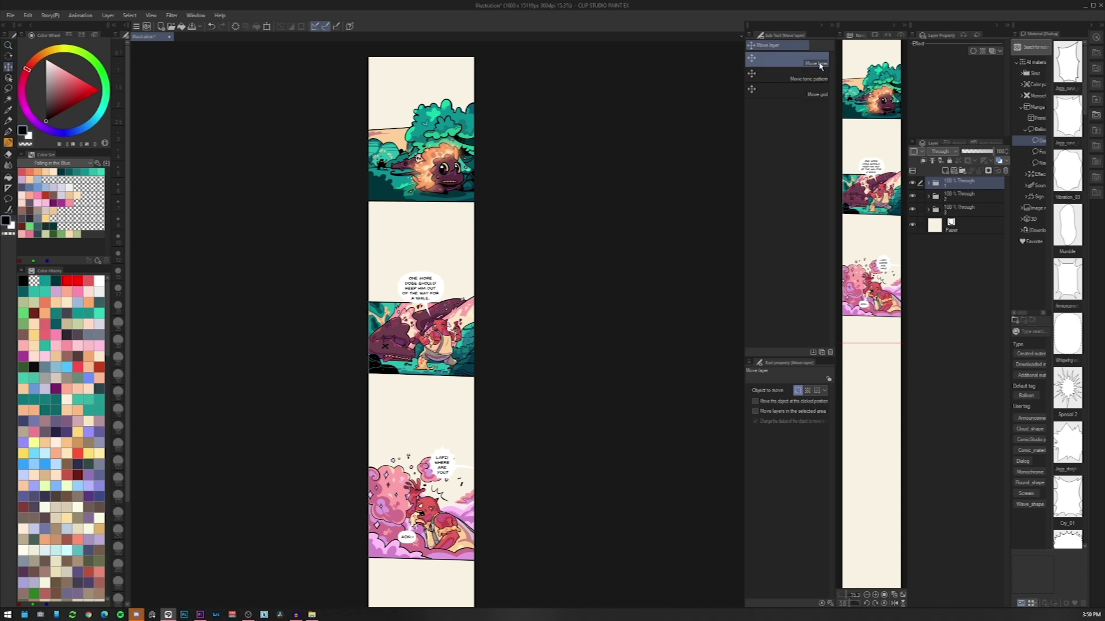
left_click_drag(453, 139, 453, 169)
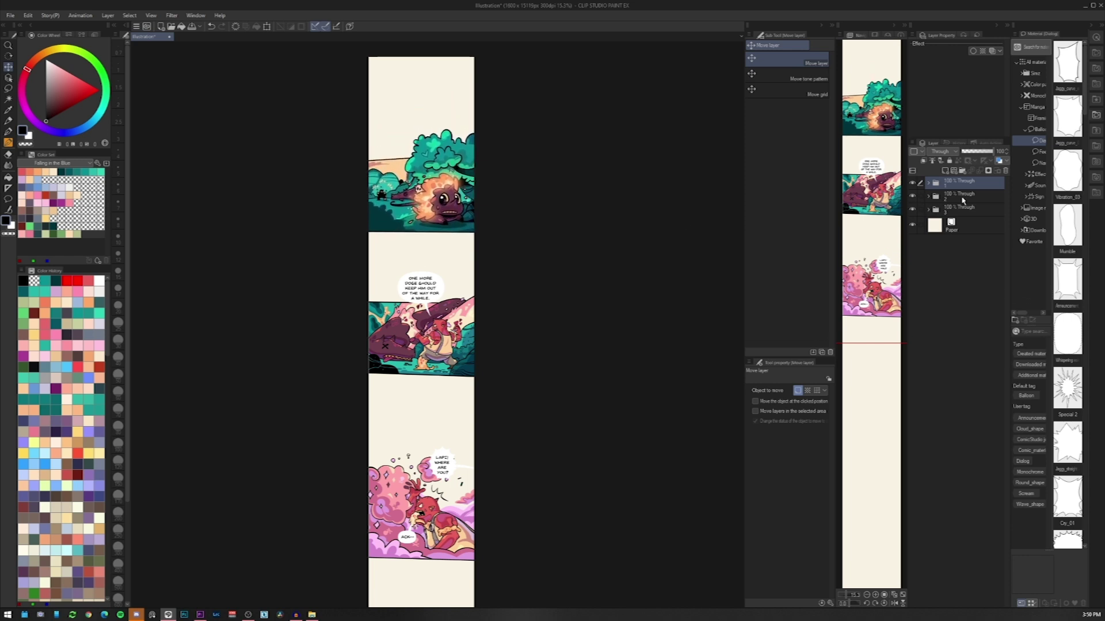
left_click(962, 199)
left_click_drag(475, 314, 474, 341)
left_click(958, 214)
mouse_move(435, 490)
left_mouse_down()
mouse_move(426, 324)
mouse_move(477, 351)
mouse_move(477, 365)
left_mouse_up()
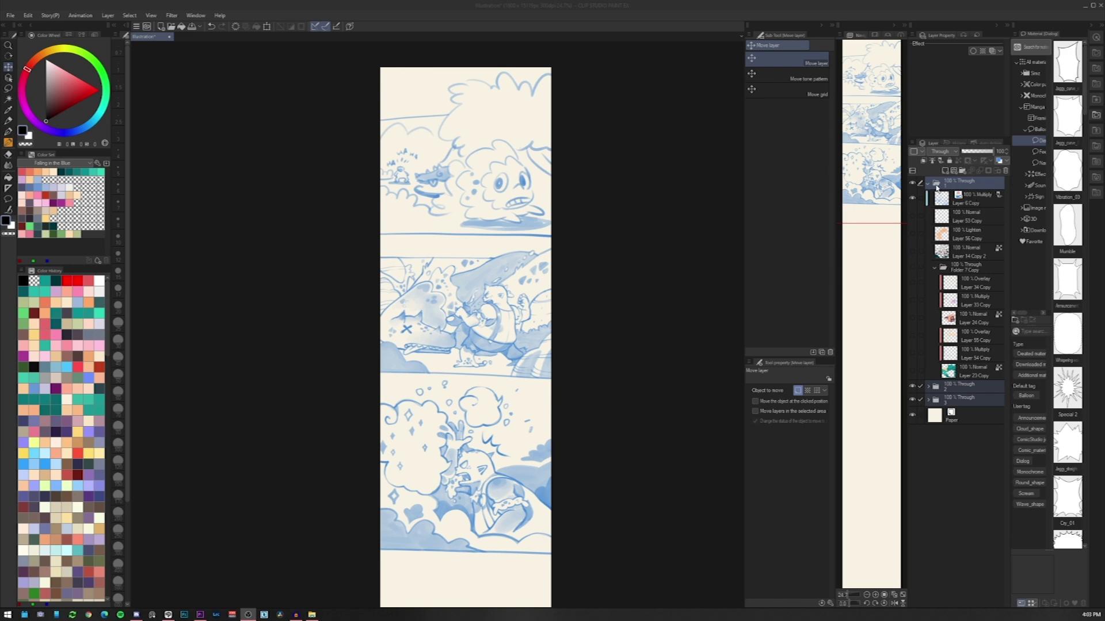
- Show the "One more dose should keep him out of the way for a while." balloon on the second panel's blue sketch
left_click(913, 200)
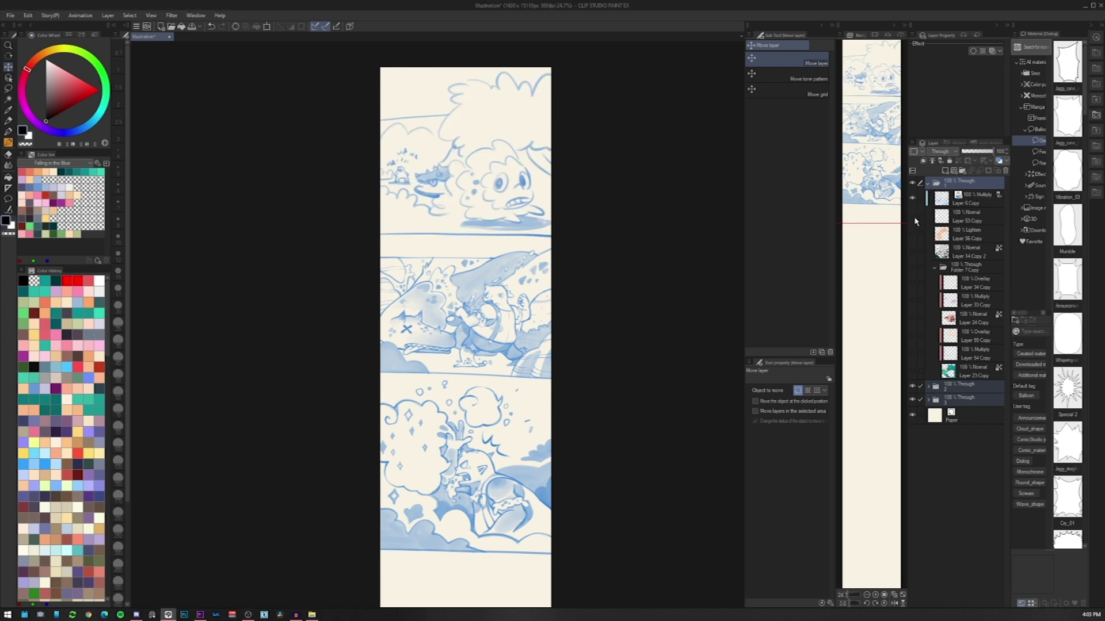
left_click(928, 184)
left_click(928, 196)
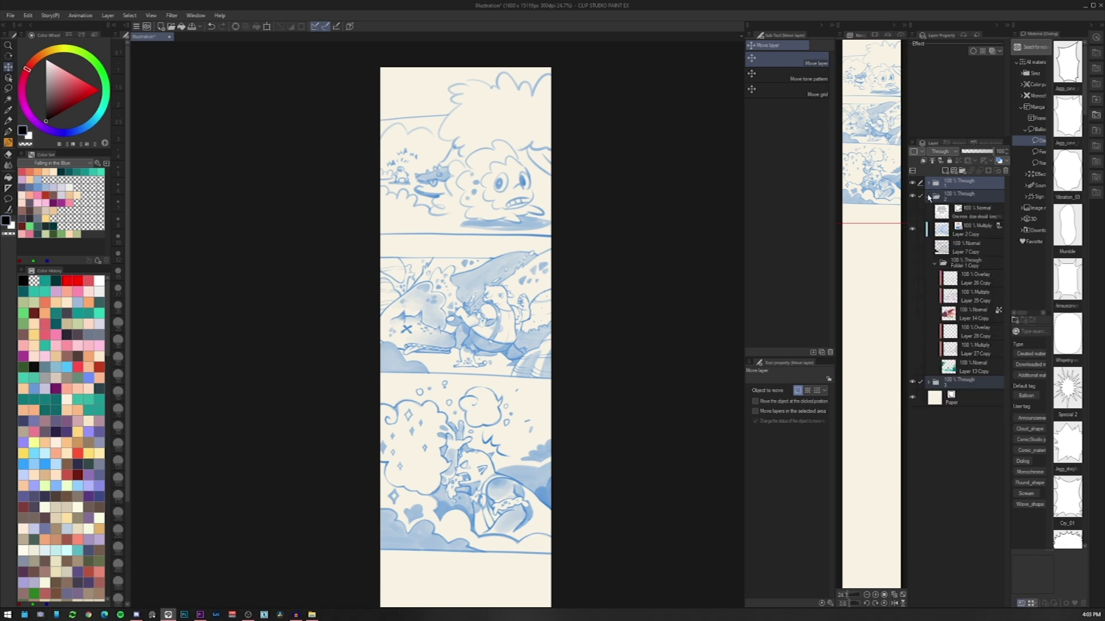
left_click(913, 212)
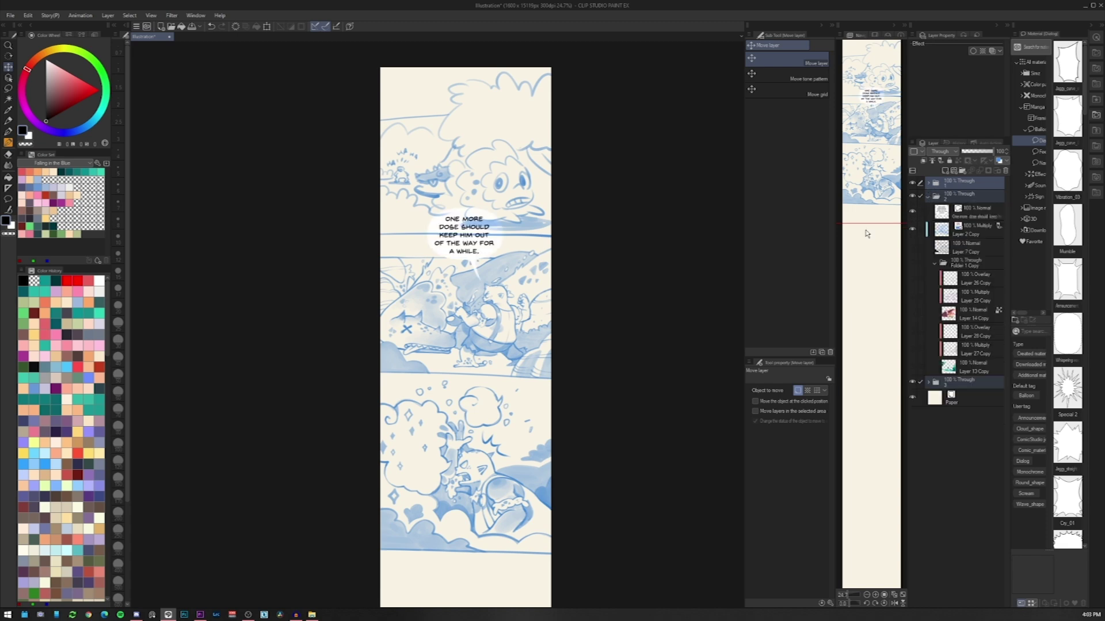
scroll(471, 236, "up", 2)
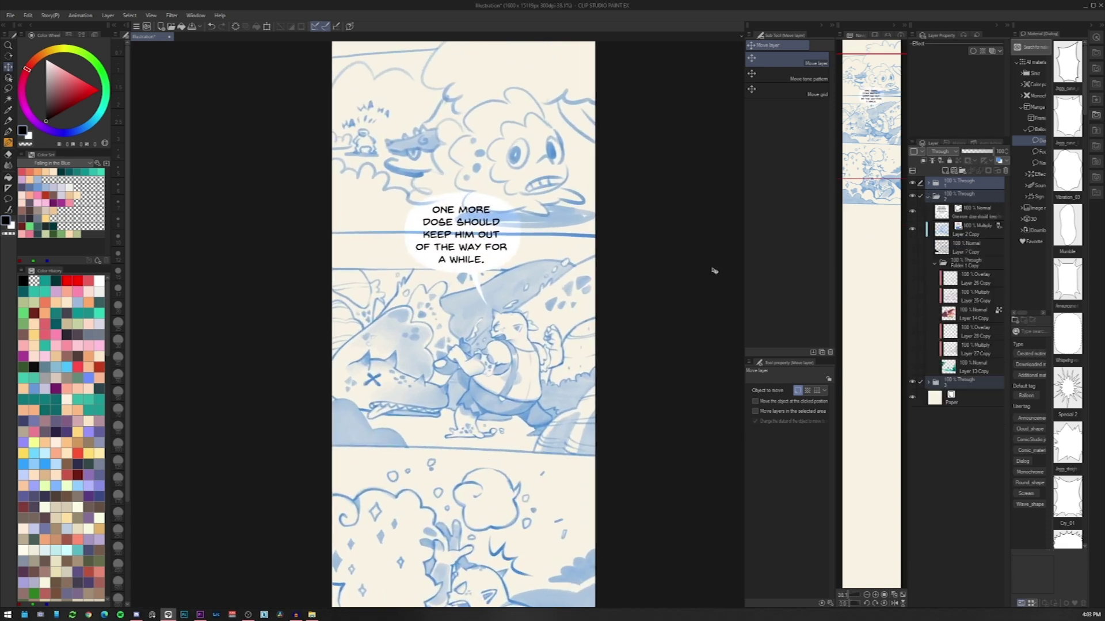
left_click(927, 197)
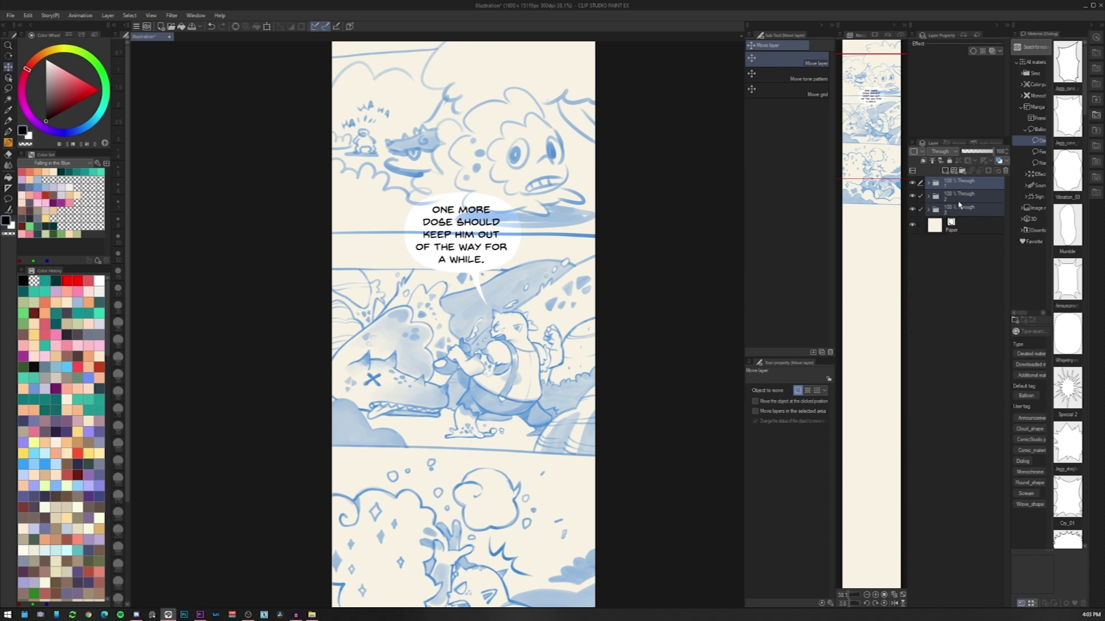
- Move the second and third sketch panels together down the strip to open a gap below the first panel
left_click(957, 200)
left_click(956, 209, "shift")
left_click_drag(520, 273, 521, 410)
left_click_drag(530, 438, 507, 311)
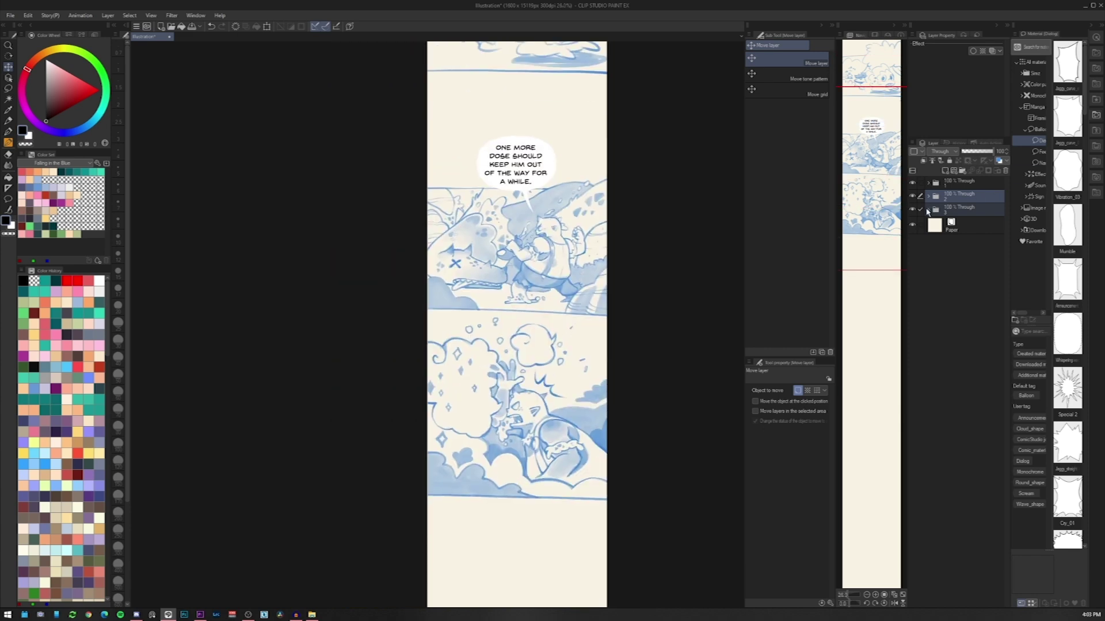
- Show the hidden top layer in the third sketch panel's folder and move that panel down, away from the second panel
left_click(927, 210)
left_click(912, 223)
left_click(956, 210)
left_click_drag(532, 363, 533, 462)
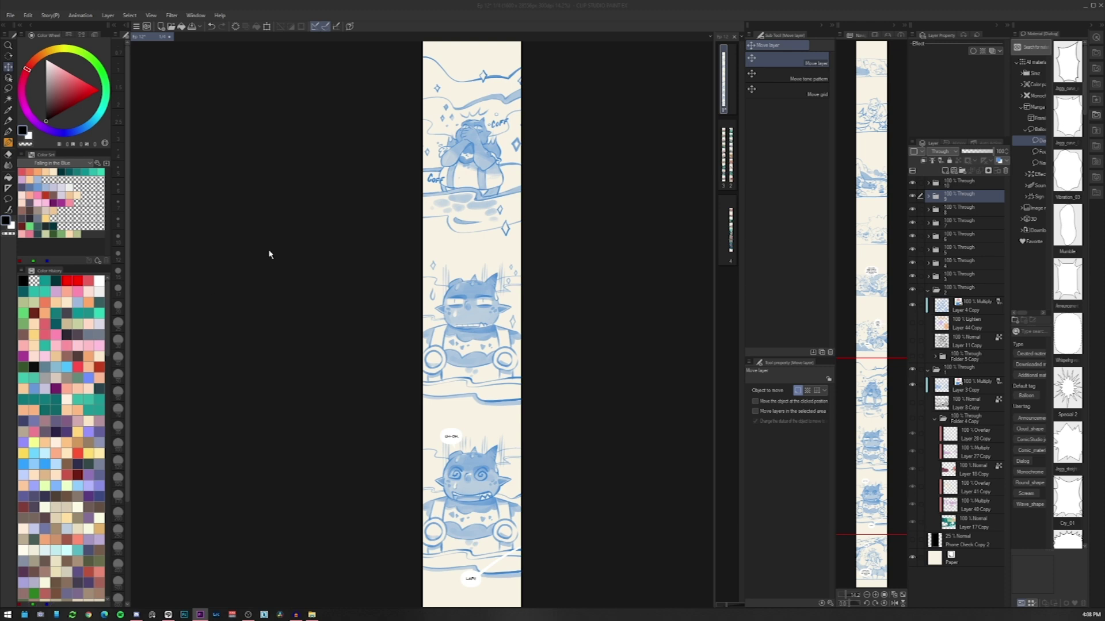
- Start a single-layer JPEG export of the sketched episode page to the Desktop with the file name Page 1
left_click(10, 15)
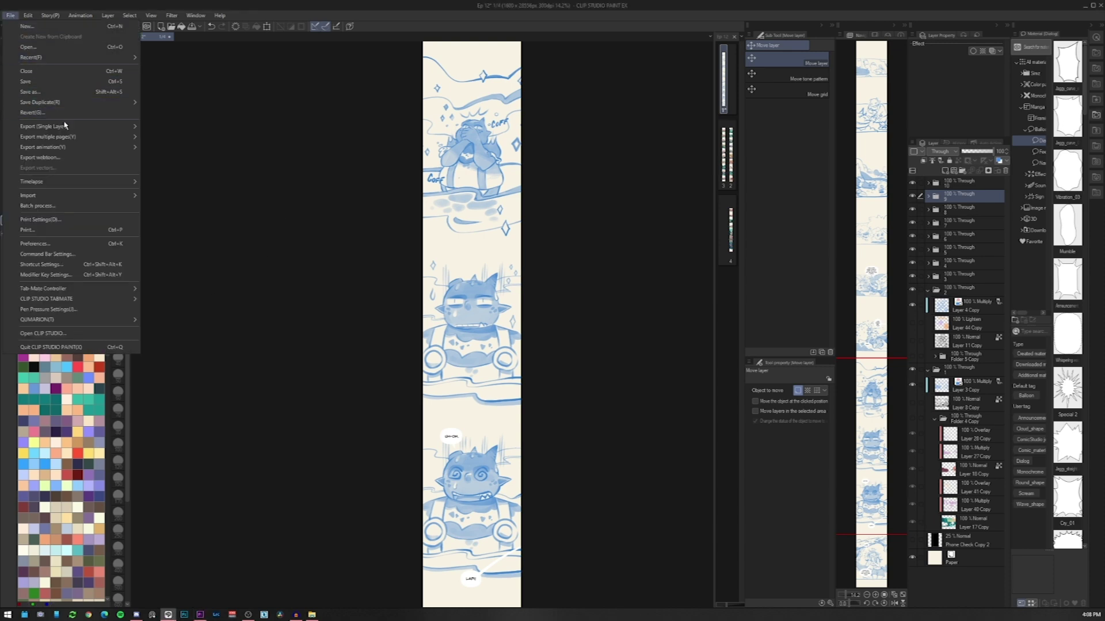
mouse_move(74, 129)
left_click(170, 139)
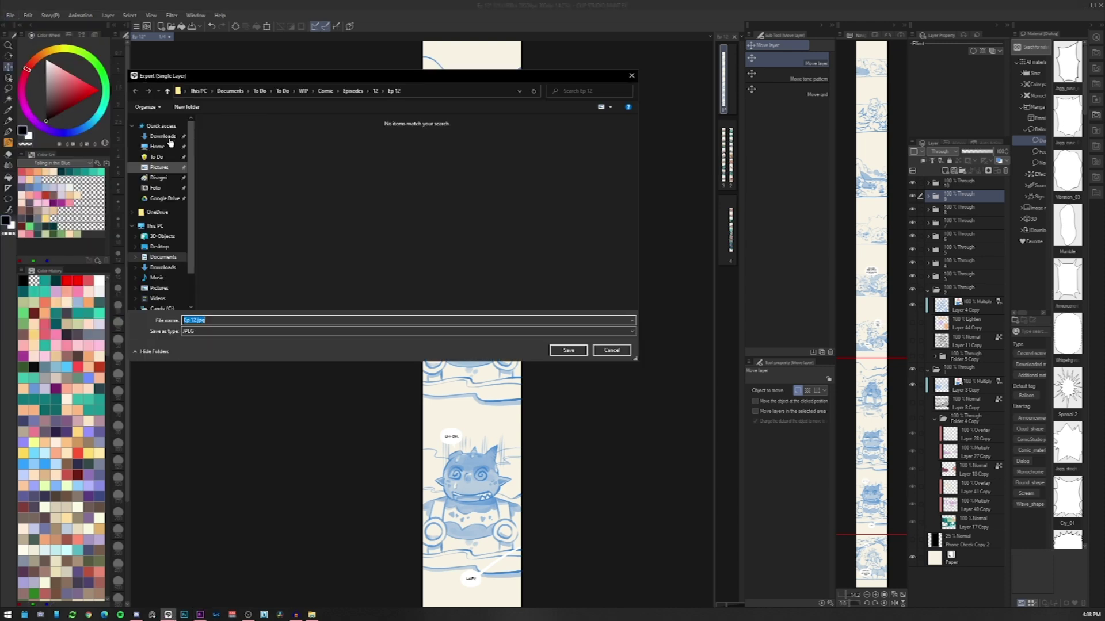
left_click(158, 248)
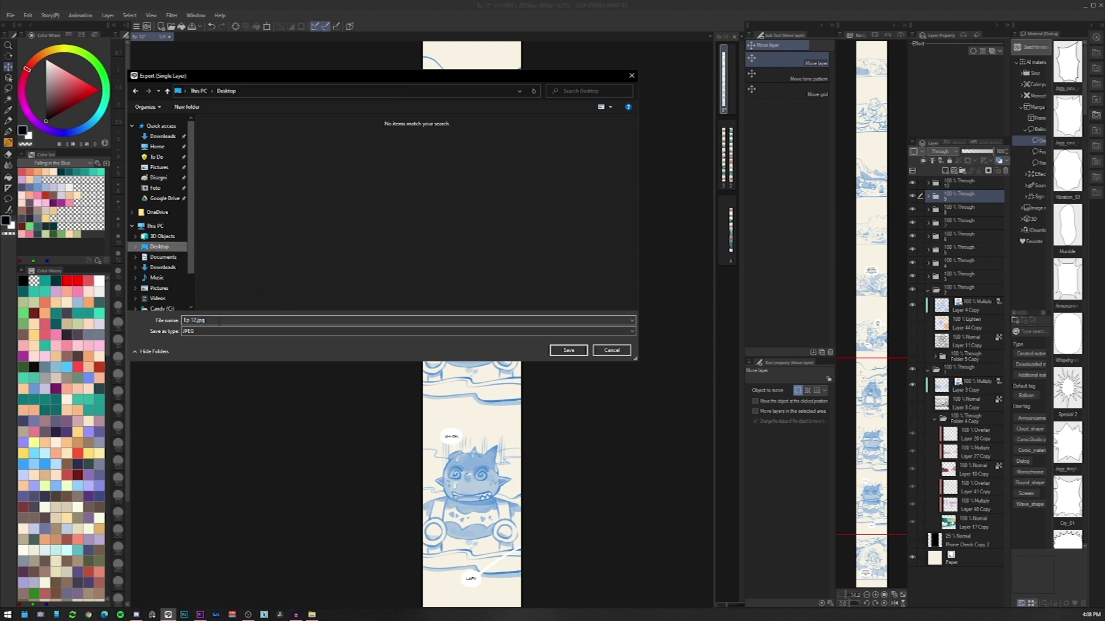
left_click(290, 319)
type("Pa")
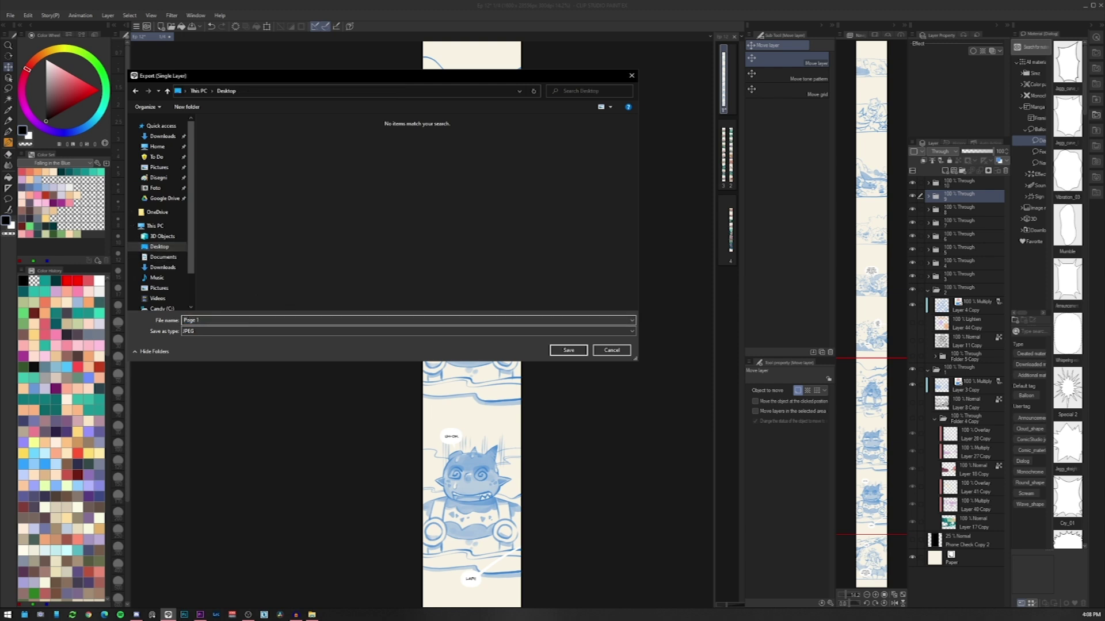
type("ge 1")
left_click(568, 350)
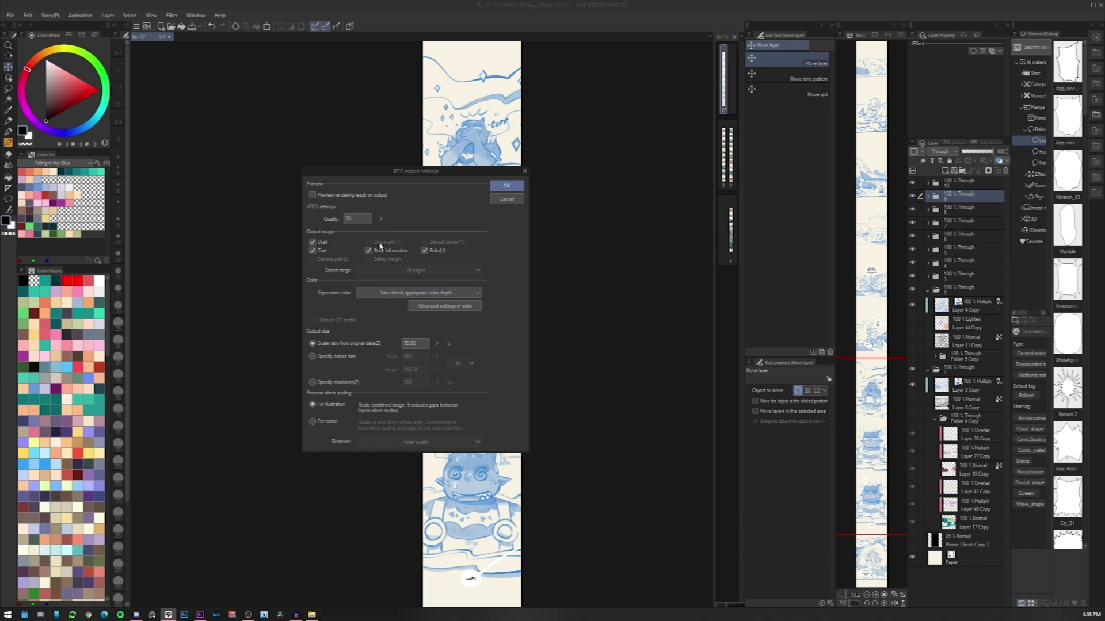
- Adjust the JPEG quality and the scale ratio from original data, and complete the export
double_click(361, 218)
left_click(413, 343)
left_click(507, 185)
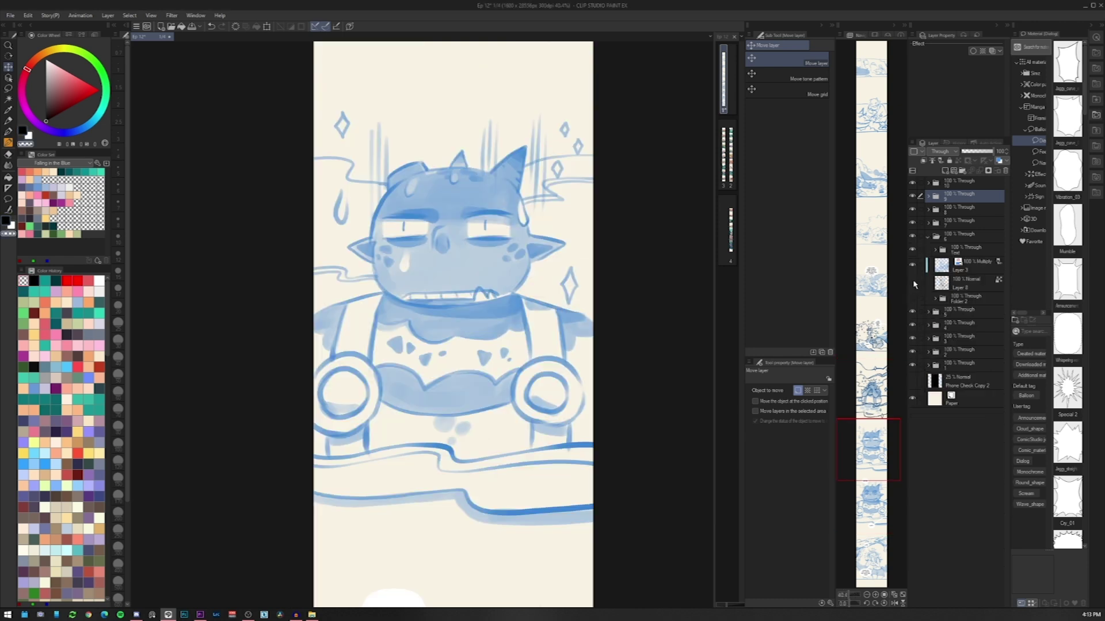
- Show the line art layer over the blue sketch in the panel of the sweating horned character
left_click(925, 238)
left_click(928, 210)
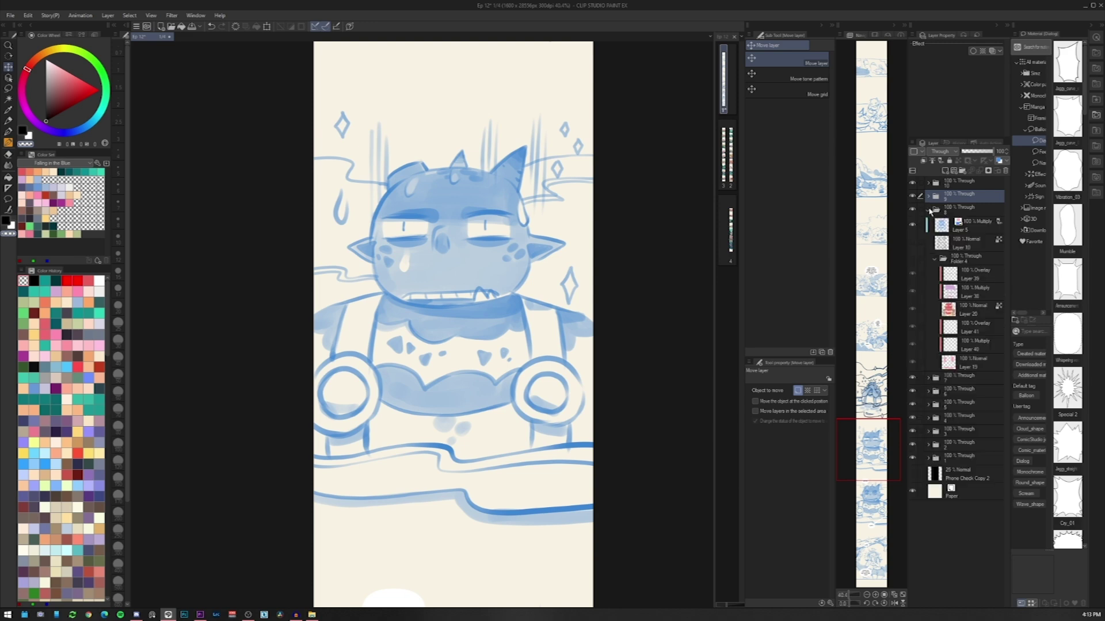
left_click(914, 246)
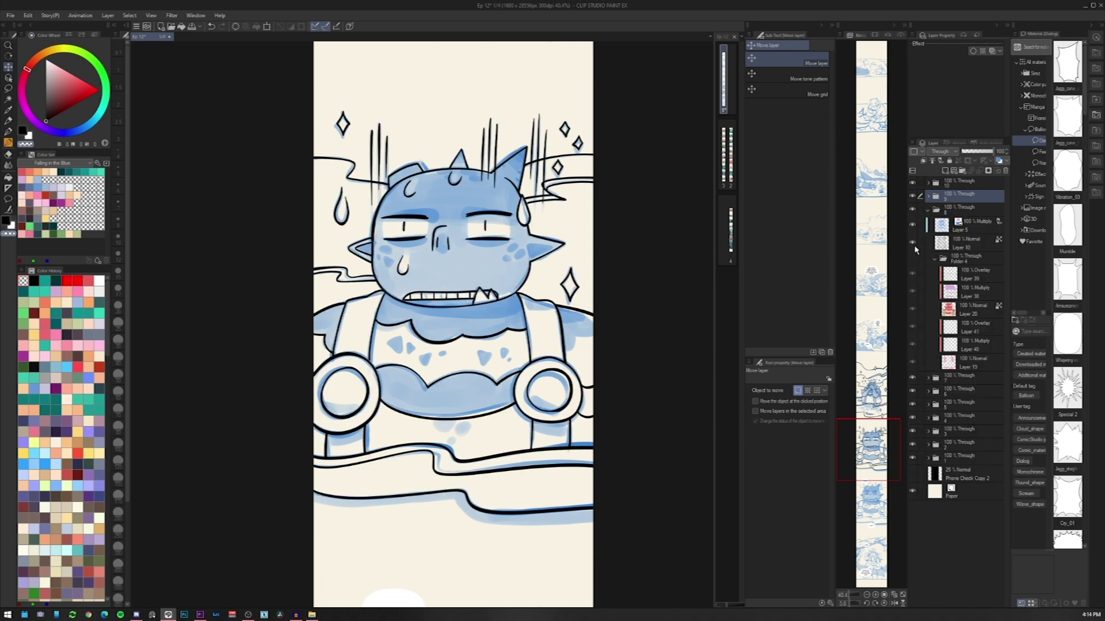
left_click(914, 246)
left_click(914, 246)
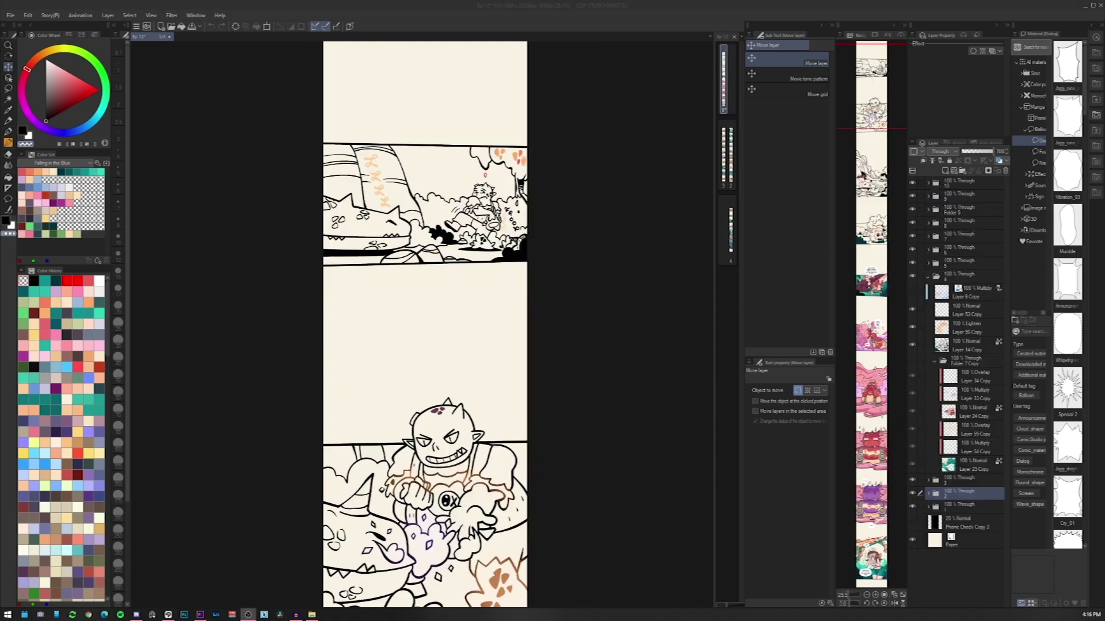
- Review the inked panels from the start of the strip downward
left_click(521, 384)
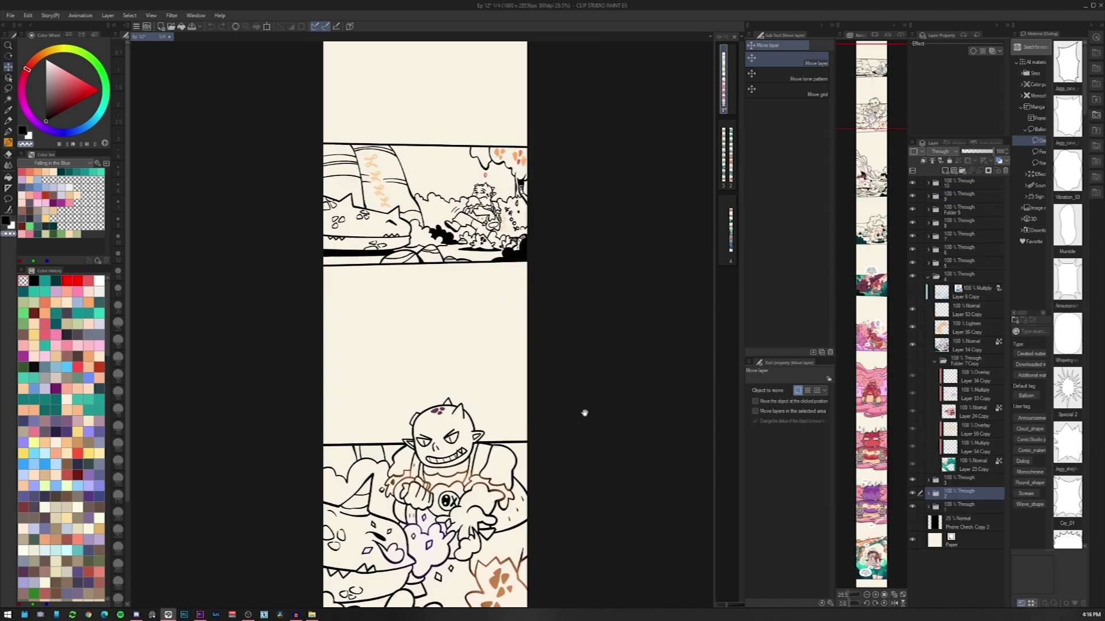
left_click_drag(584, 413, 567, 286)
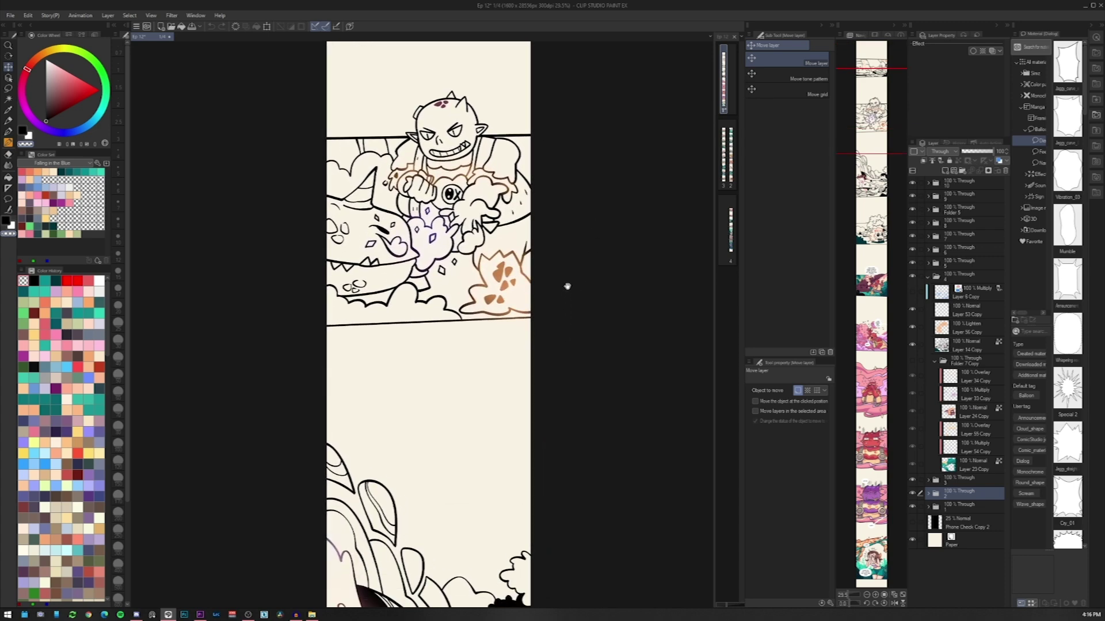
left_click_drag(562, 459, 551, 309)
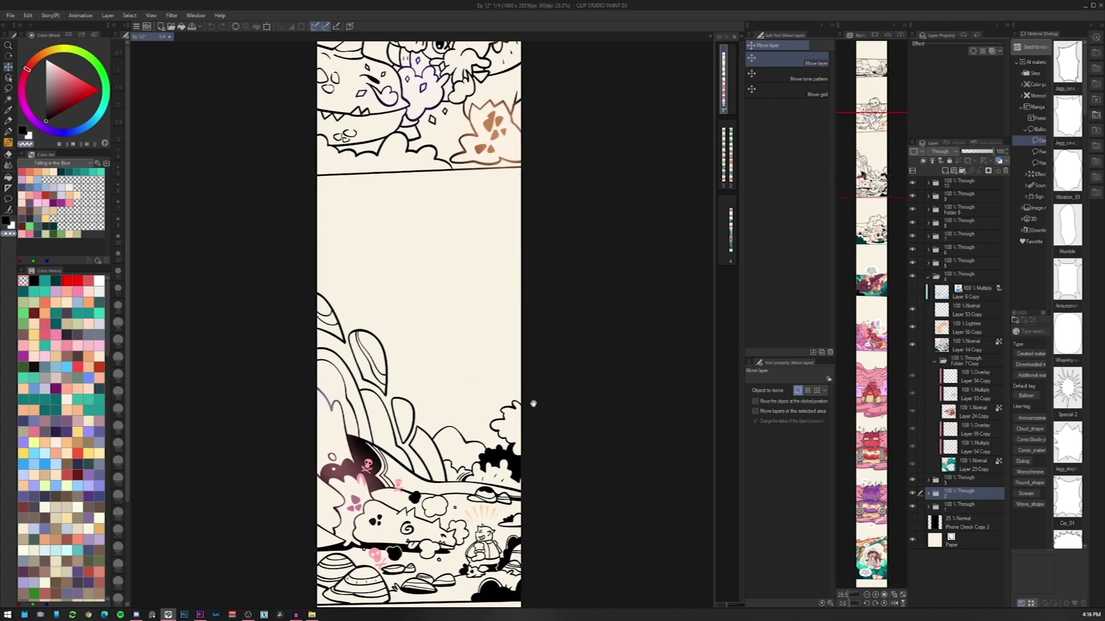